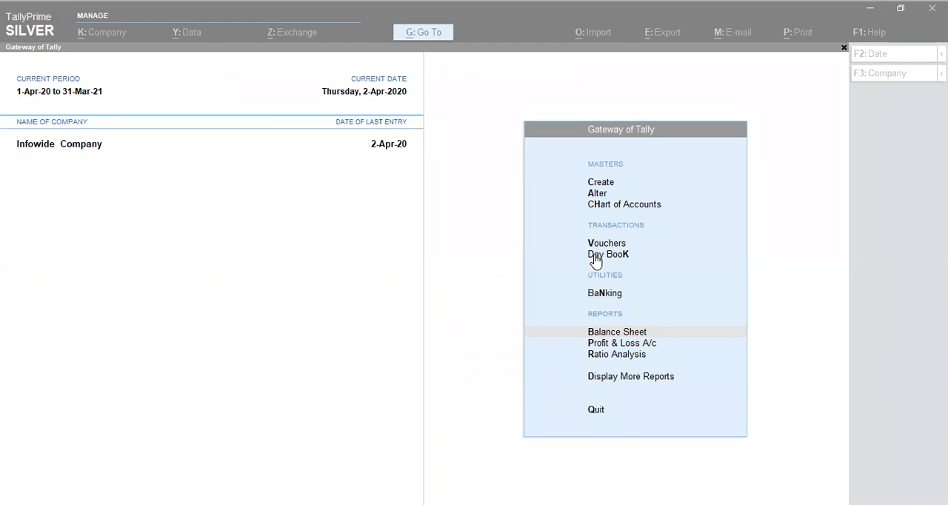
Step: Open the creation form for a new ledger master in Infowide Company
left_click(770, 296)
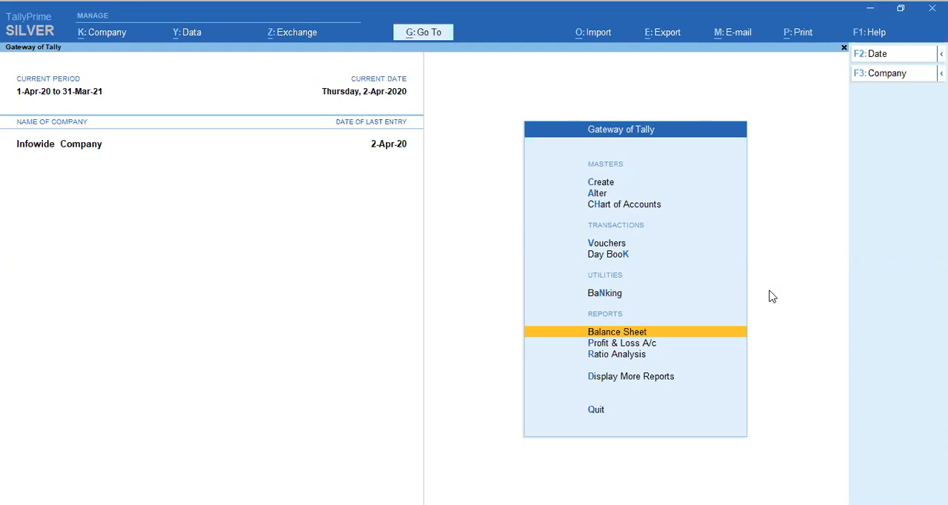
key("Up")
key("Up")
key("Up")
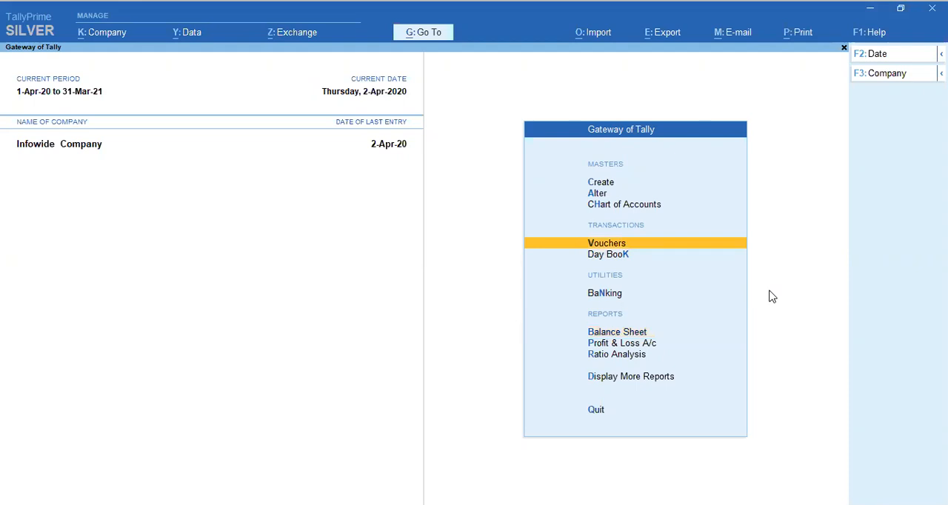
key("Up")
key("Up")
key("Up")
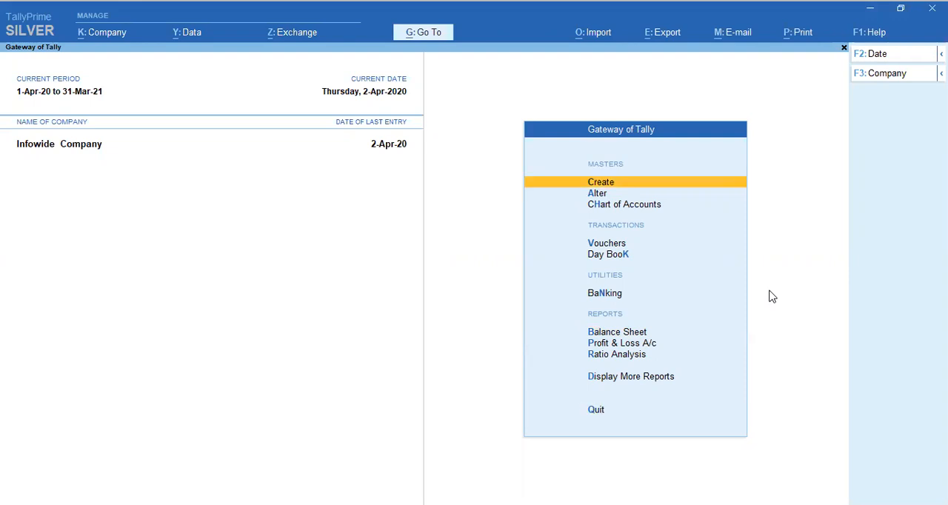
key("Return")
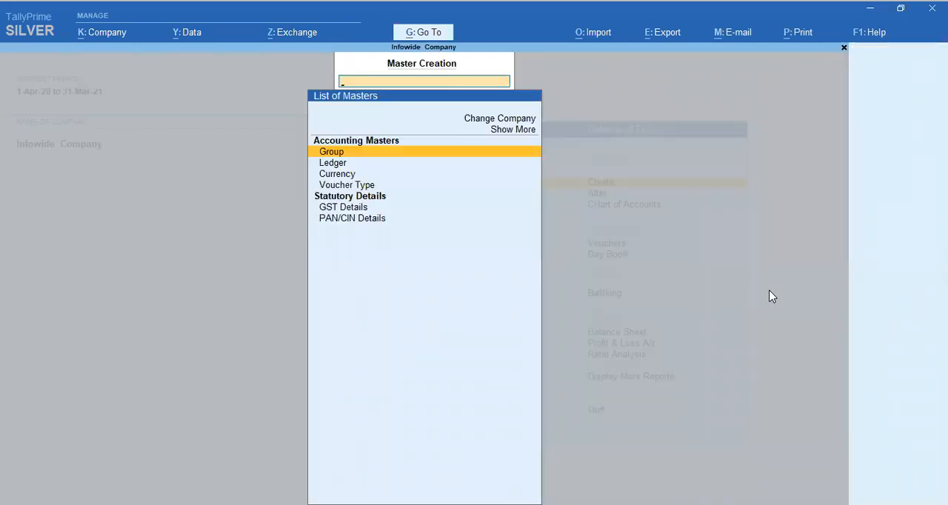
key("Down")
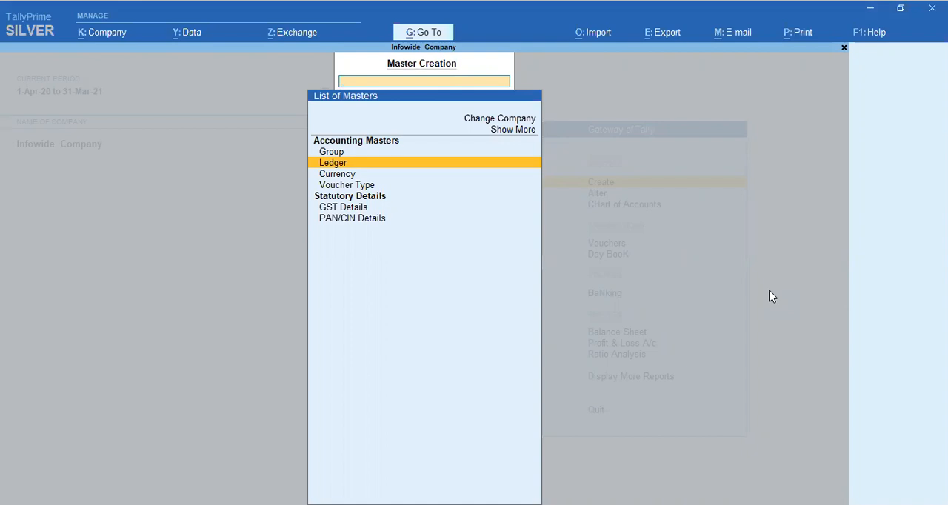
key("Return")
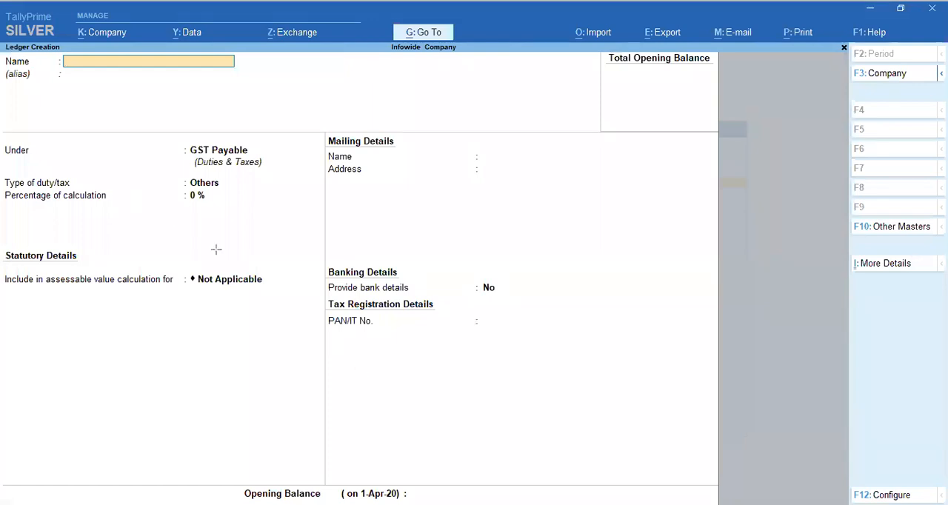
mouse_move(4, 37)
left_mouse_down()
mouse_move(10, 61)
mouse_move(67, 84)
mouse_move(72, 50)
mouse_move(119, 79)
mouse_move(276, 77)
mouse_move(253, 80)
mouse_move(254, 72)
left_mouse_up()
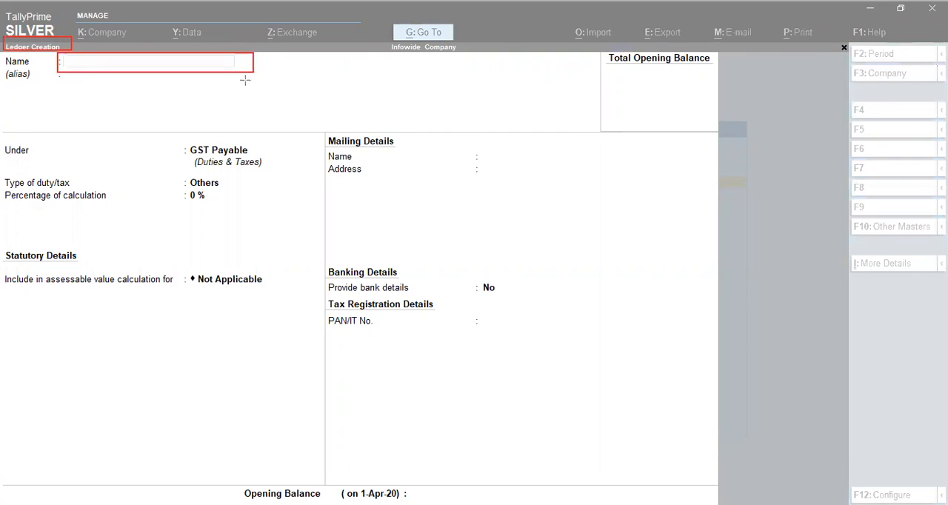
key("ctrl+z")
key("ctrl+z")
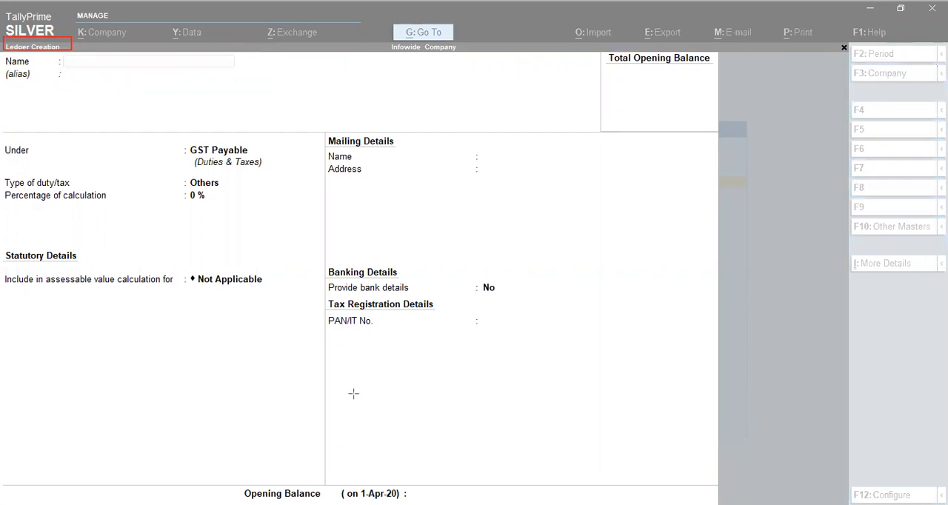
key("Escape")
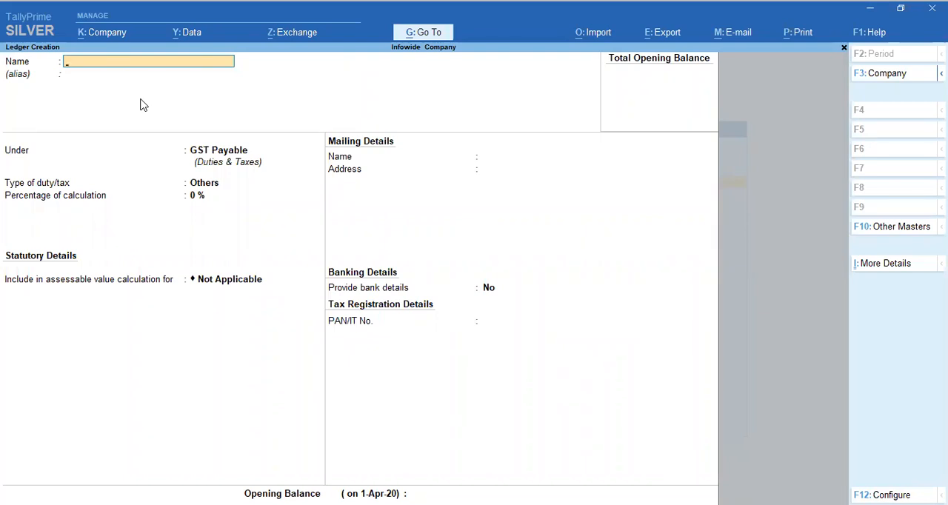
Step: Name the new ledger "Propritor Capital A./c Mr A"
type("Propritor Capital A.")
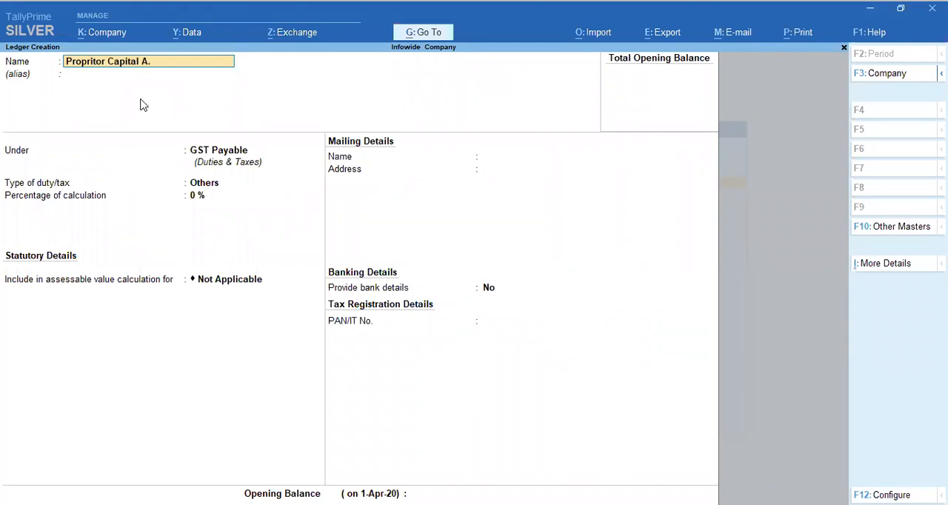
type("/c")
type(" Mr ")
type("A.")
key("Return")
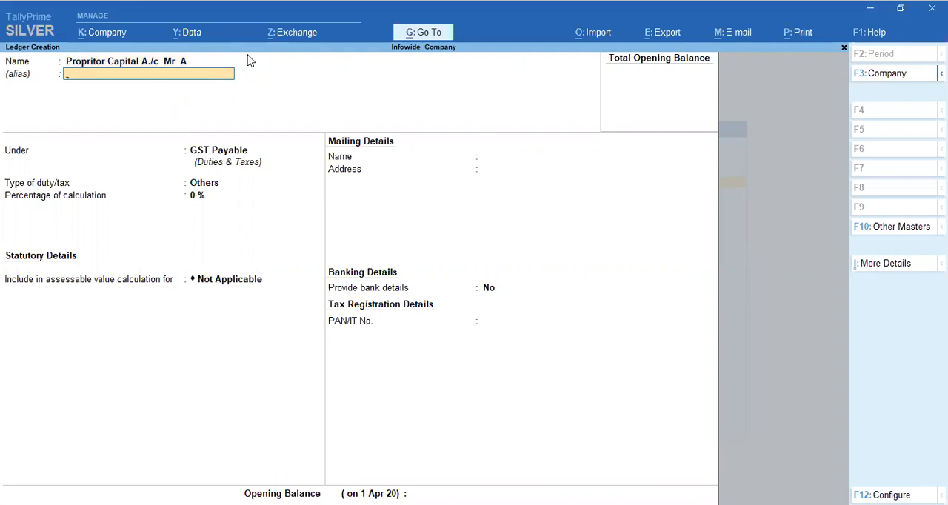
Step: Leave the alias blank and place the ledger under the Capital Account group
key("Return")
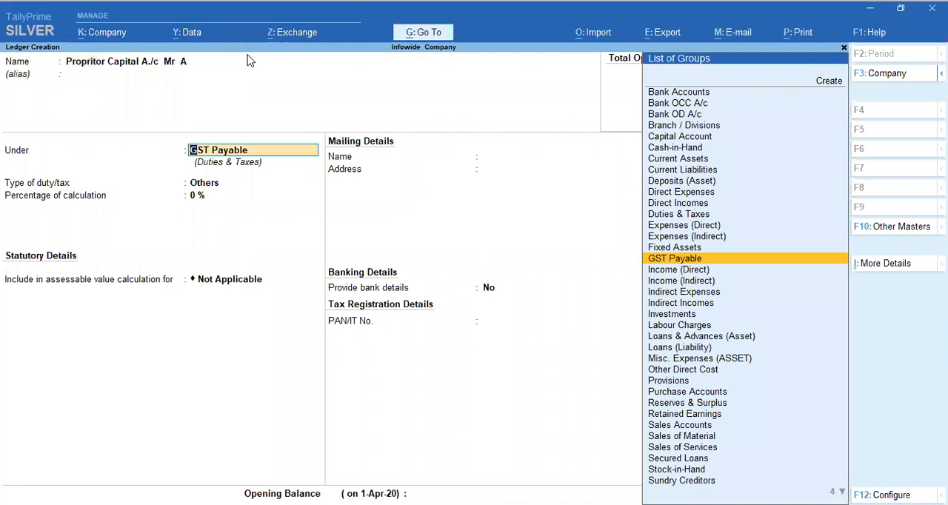
type("Cap")
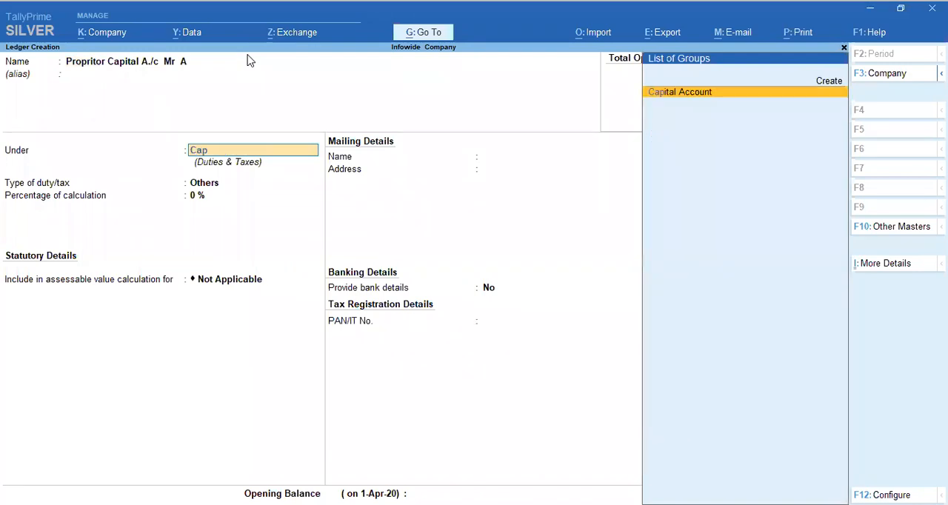
key("Return")
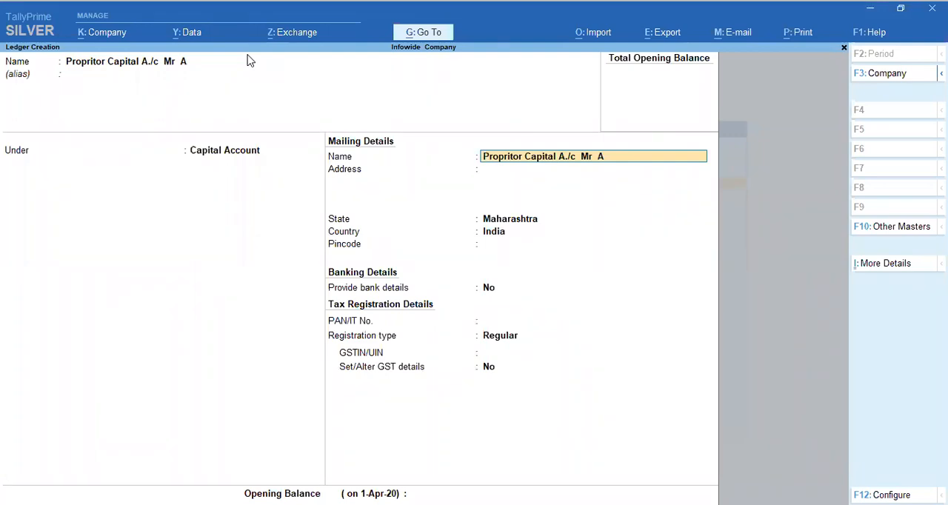
Step: Keep the default mailing details with Maharashtra and India, provide no bank details, and leave the address, pincode and PAN blank
key("Return")
key("Return")
key("BackSpace")
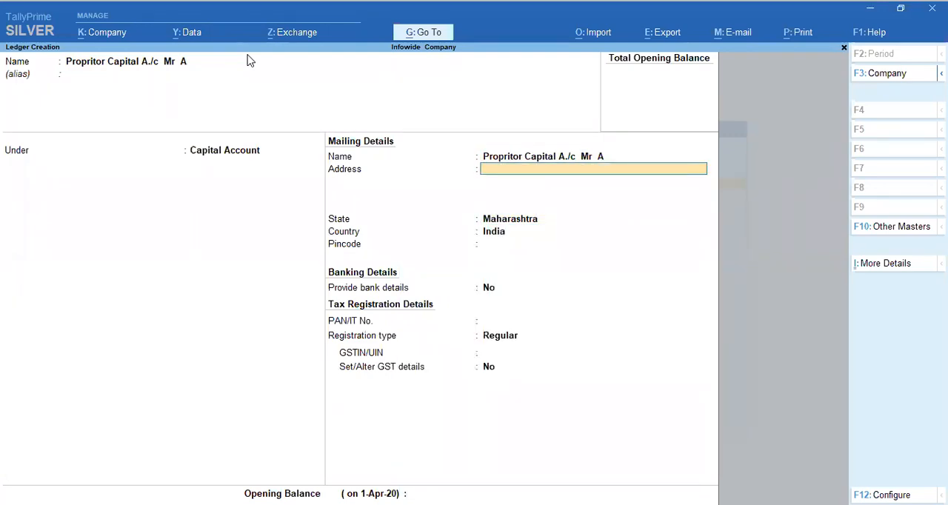
key("Return")
key("Return")
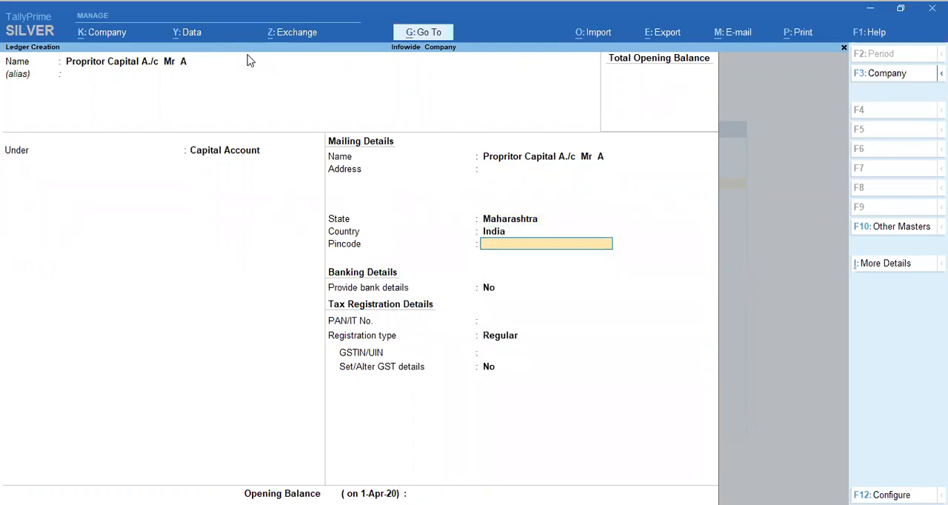
key("Return")
key("Return")
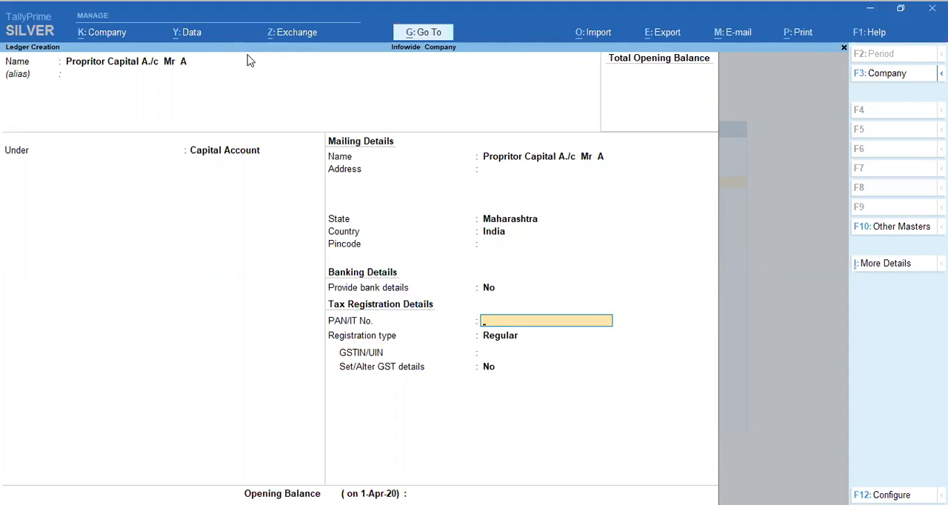
key("Return")
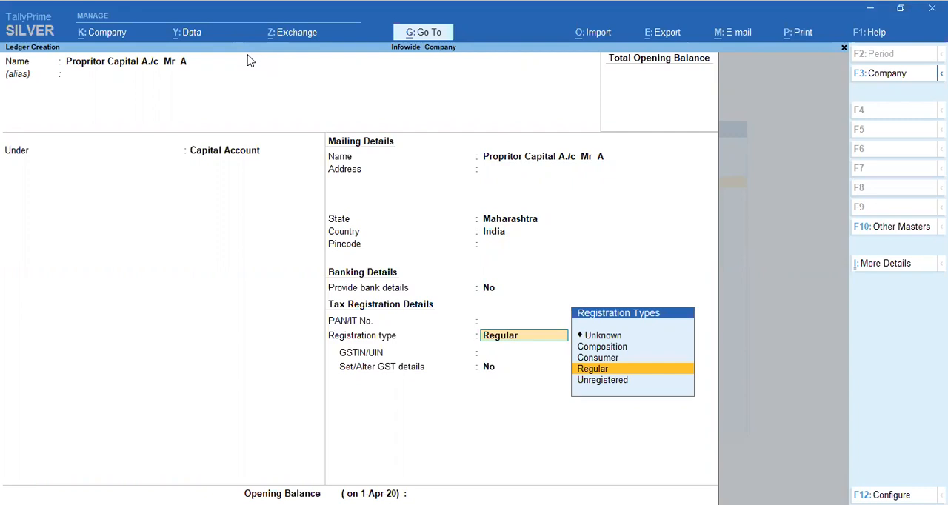
Step: Set the ledger's tax registration type to Unknown, with GSTIN/UIN blank and Set/Alter GST details at No
key("Up")
key("Up")
key("Up")
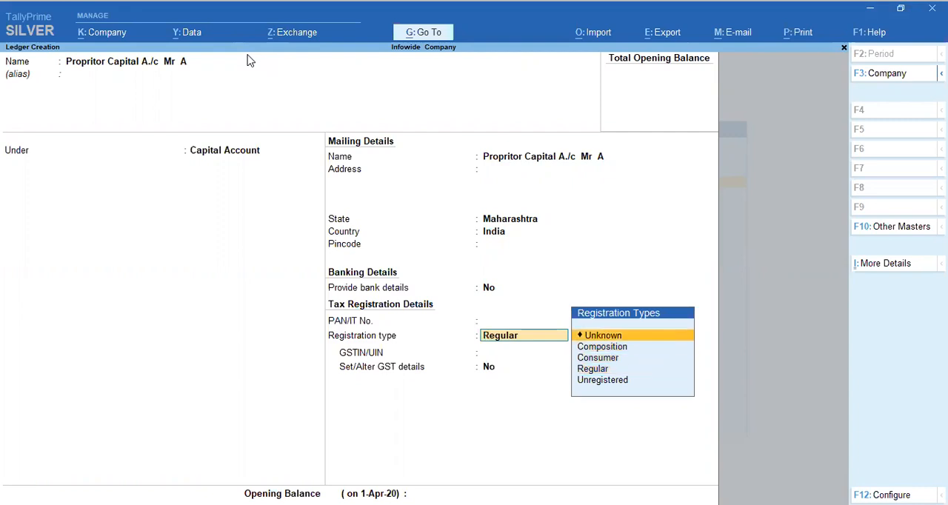
key("Return")
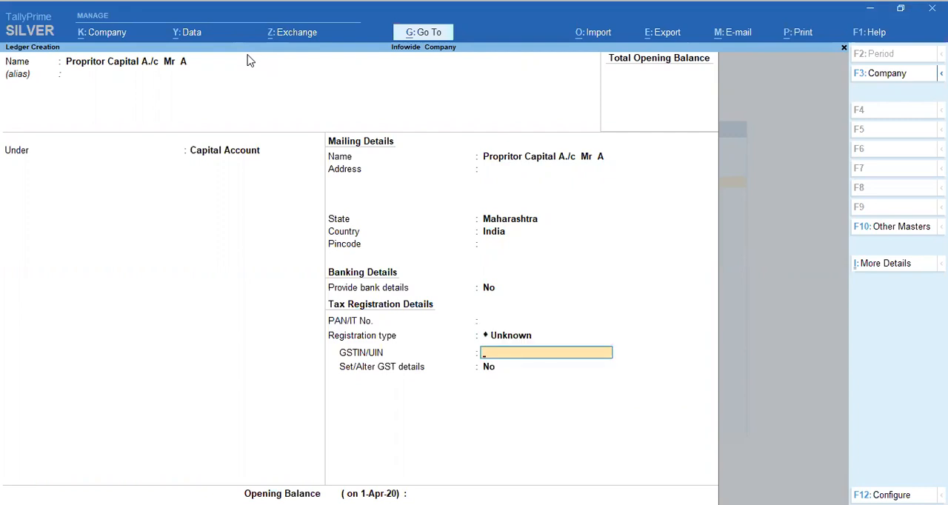
key("Return")
key("Return")
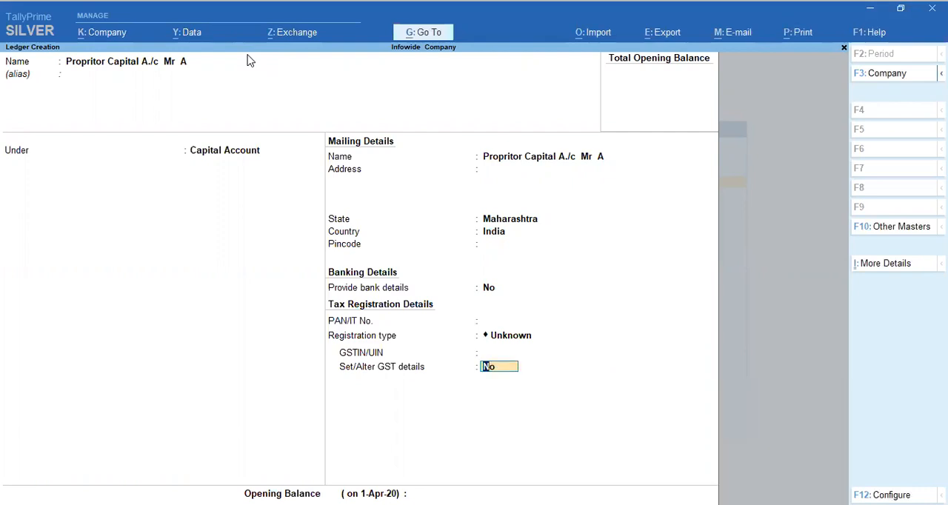
key("Return")
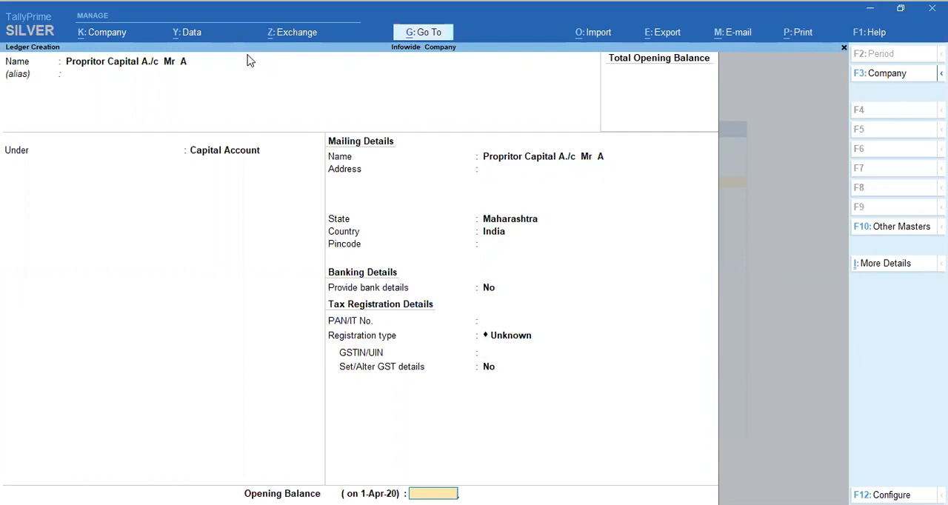
Step: Set the capital ledger's tax registration type to Unregistered, keeping bank details and GST details at No
left_click(592, 304)
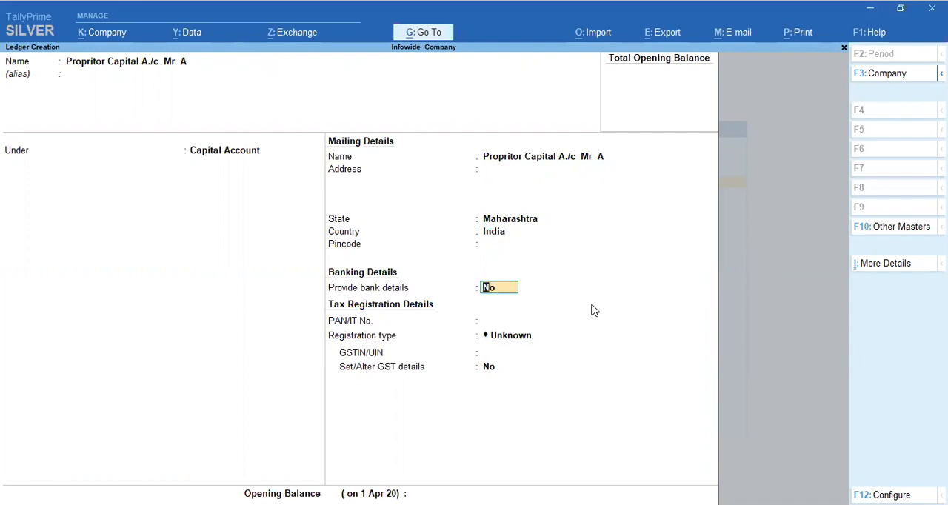
key("Return")
key("Return")
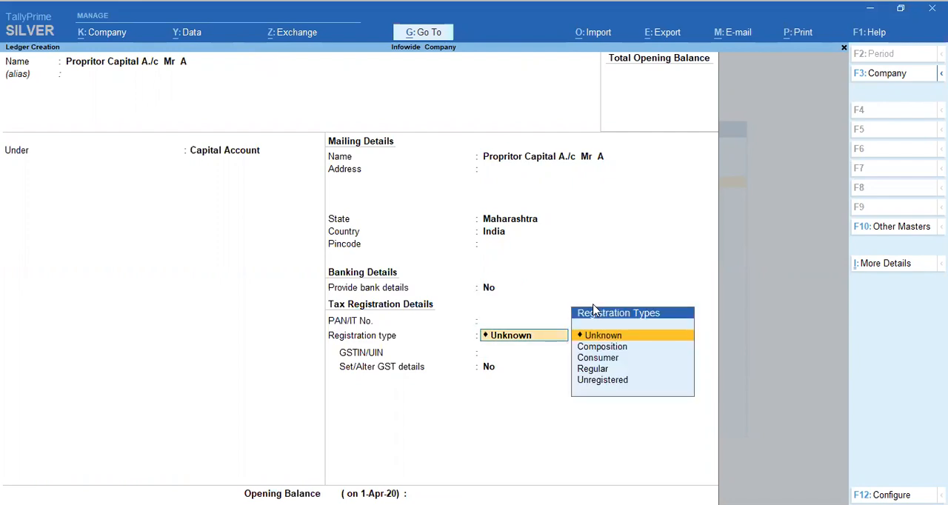
key("Down")
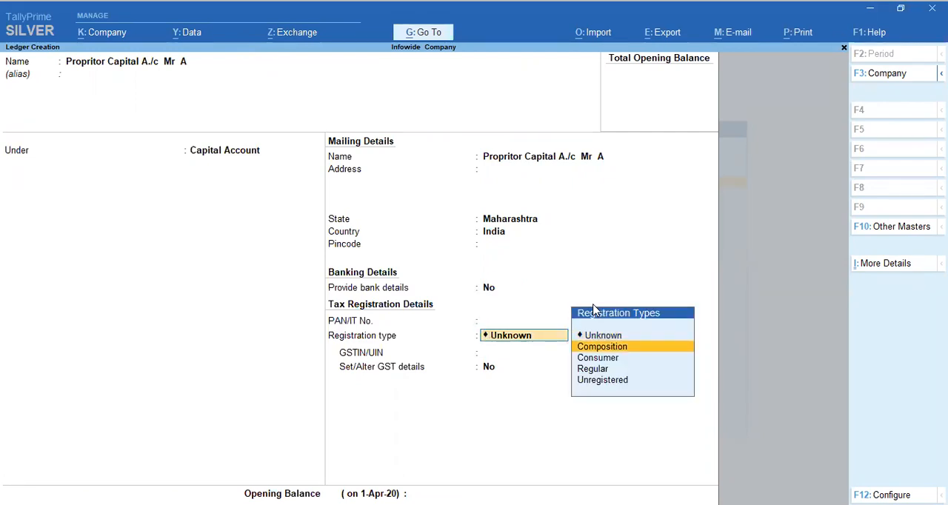
key("Down")
key("Down")
key("Down")
key("Return")
Step: Save the capital ledger without an opening balance and leave master creation
key("Return")
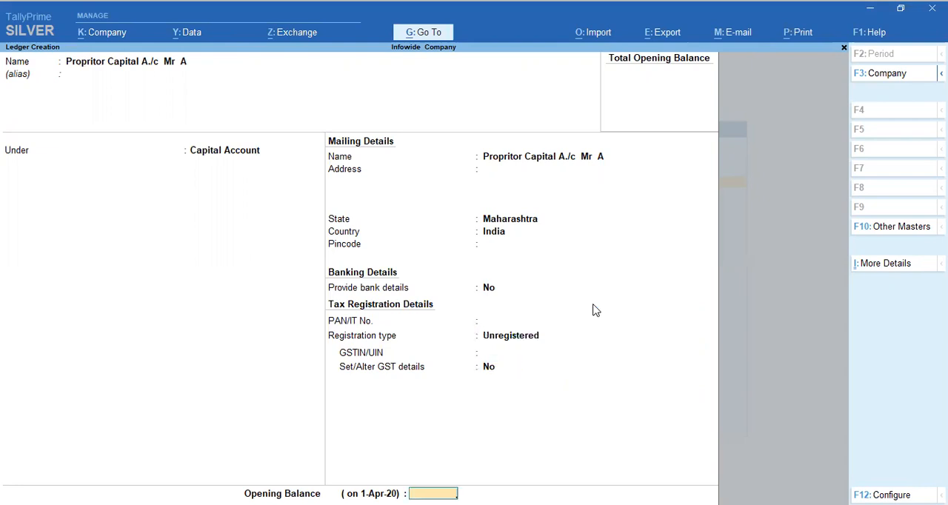
key("Return")
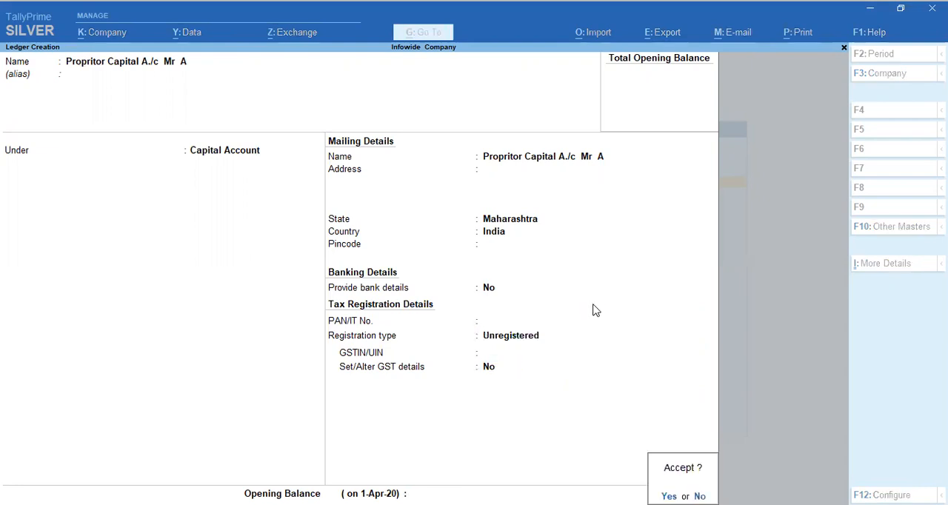
key("Return")
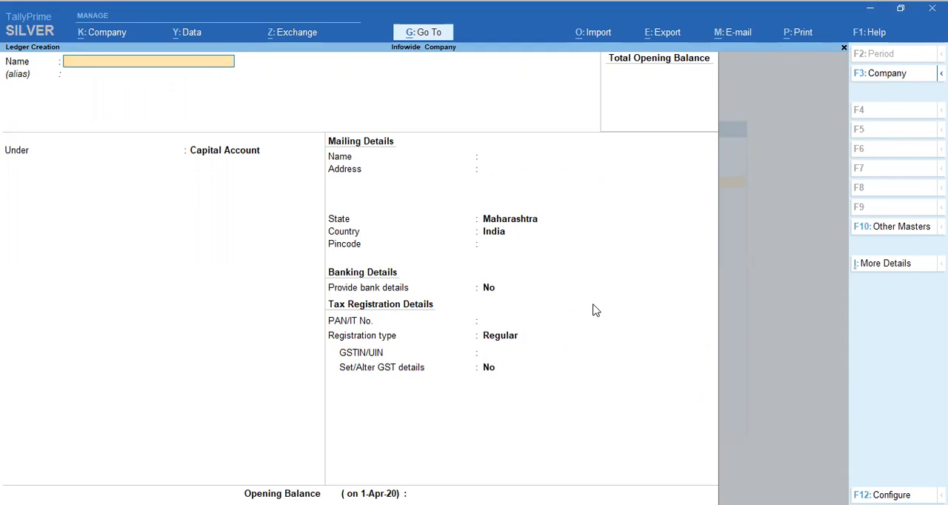
key("Escape")
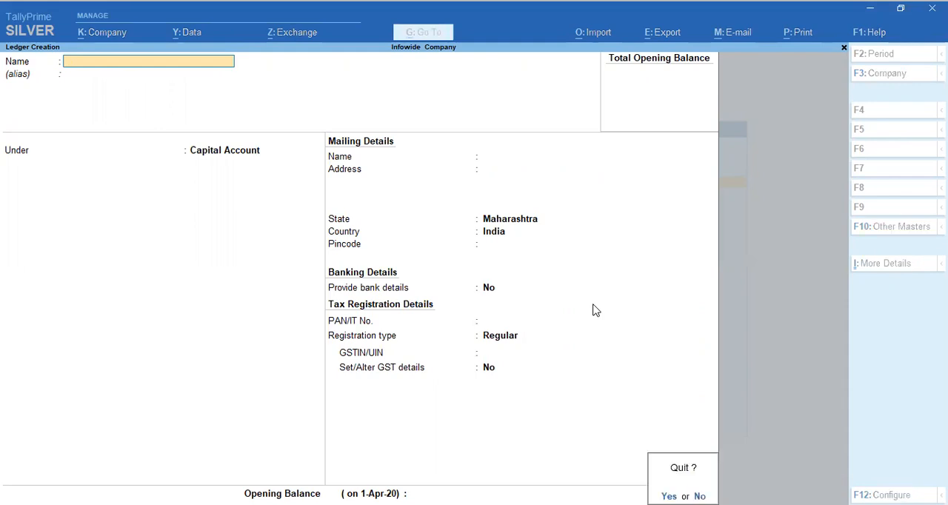
key("Return")
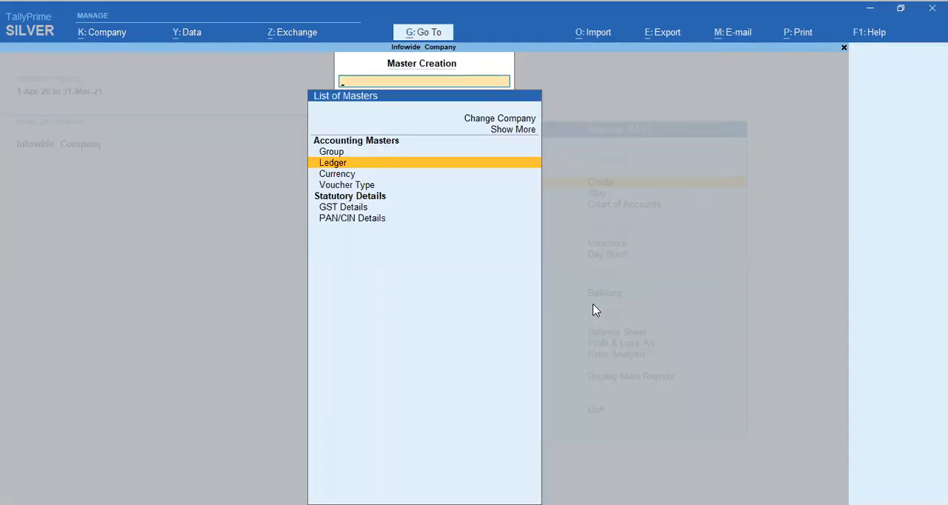
key("Down")
key("Escape")
Step: Examine the list of ledgers in the Chart of Accounts for the new capital ledger, and return to the Gateway of Tally
key("Down")
key("Down")
key("Down")
key("Up")
key("Up")
key("Down")
key("Return")
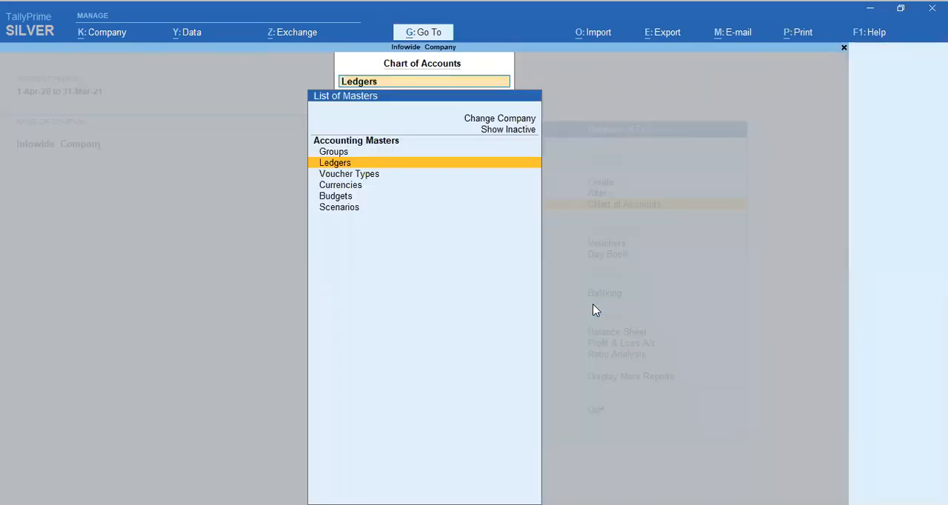
key("Return")
key("Down")
key("Down")
key("Down")
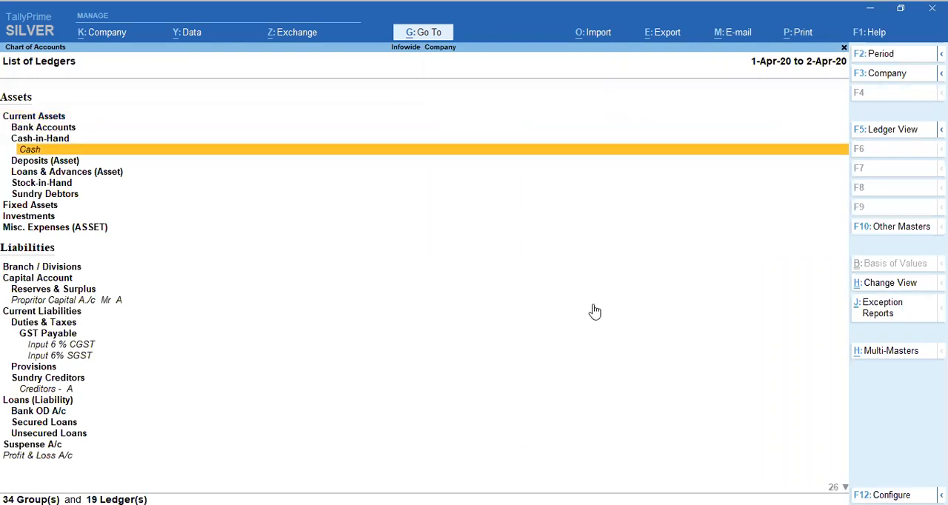
key("Up")
key("Down")
key("Escape")
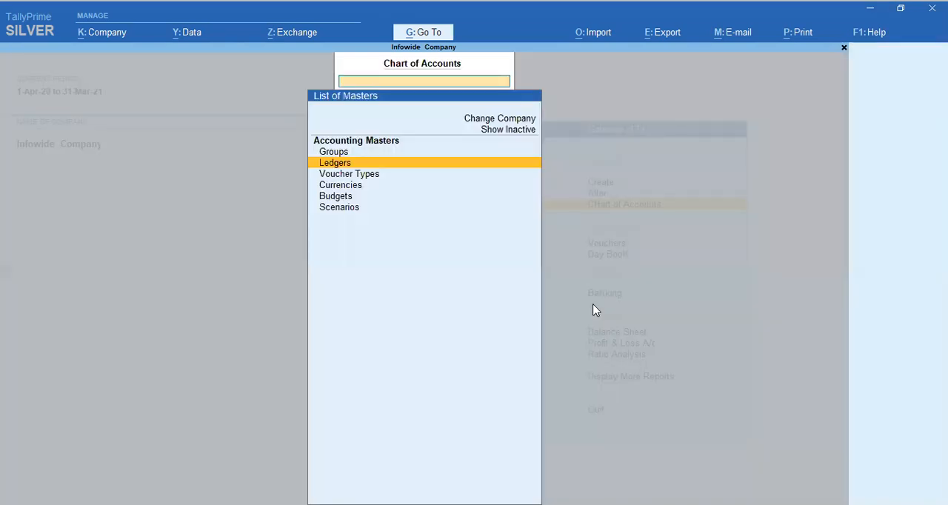
key("Escape")
key("Escape")
Step: Open accounting voucher creation
key("Escape")
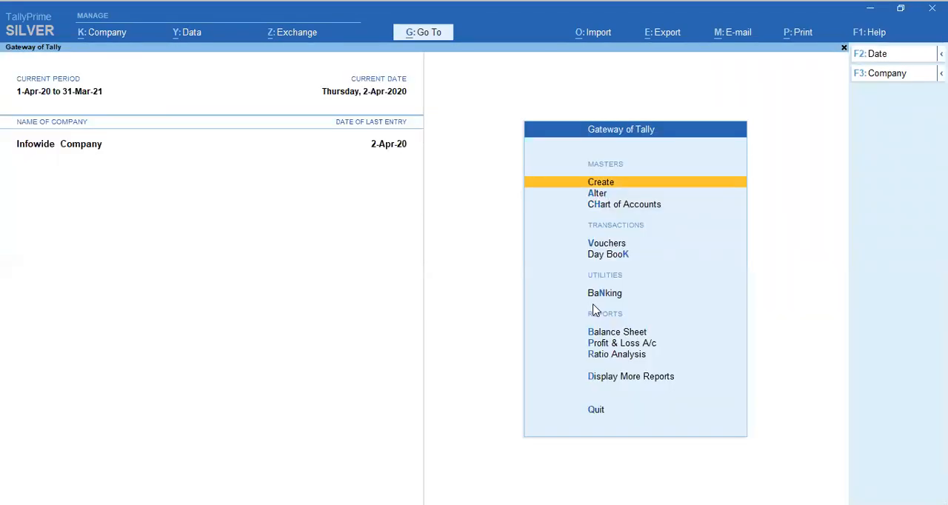
key("Escape")
key("Escape")
key("v")
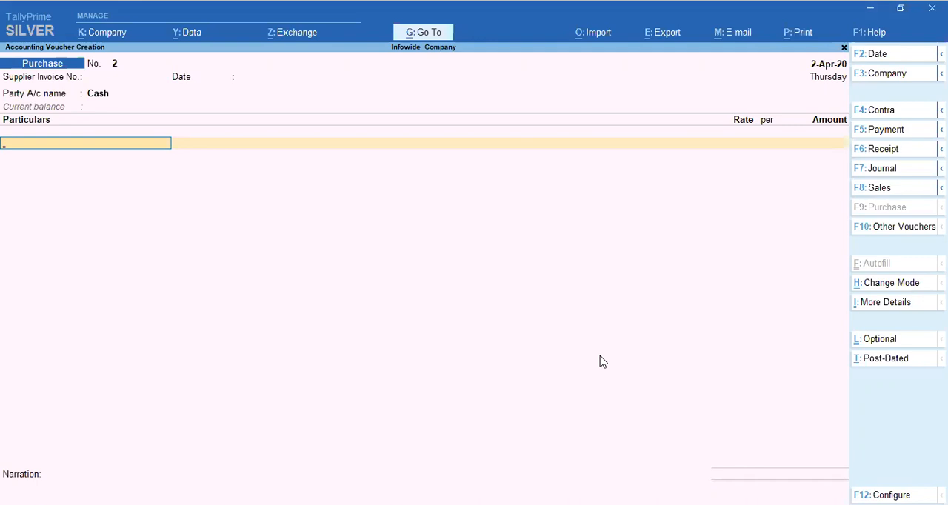
Step: Start a Receipt voucher and select the proprietor's capital account as the credit ledger
key("F6")
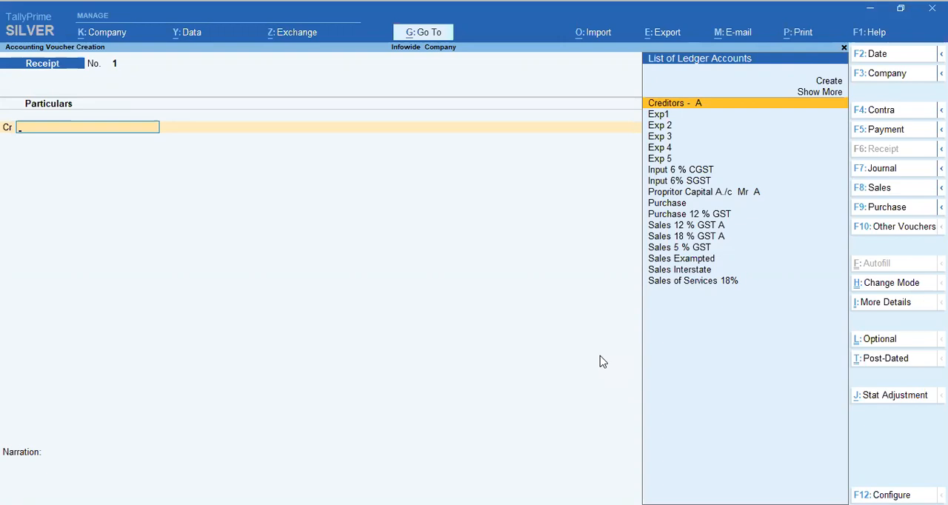
key("Down")
key("Down")
key("Down")
key("Down")
key("Down")
key("Up")
key("Up")
key("Up")
key("Up")
key("Up")
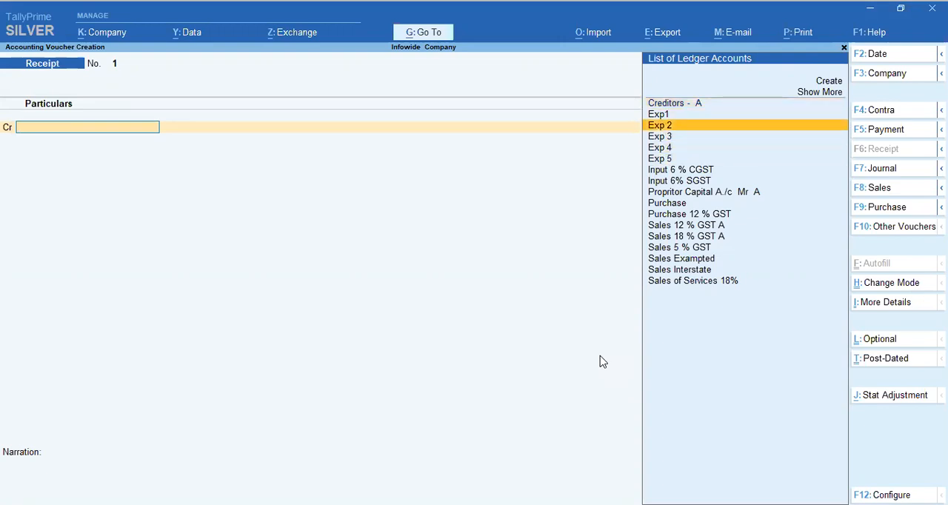
key("Down")
key("Down")
key("Down")
key("Down")
key("Down")
key("Down")
key("Down")
key("Down")
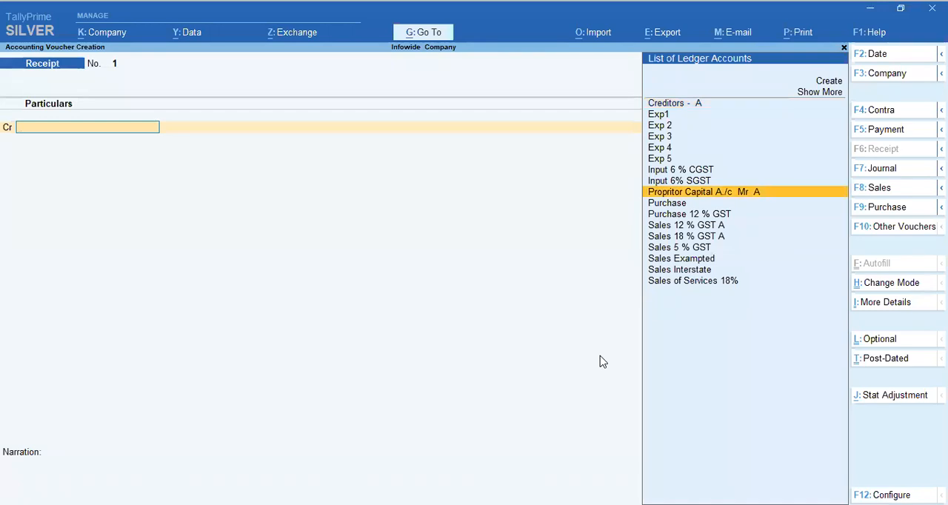
key("Return")
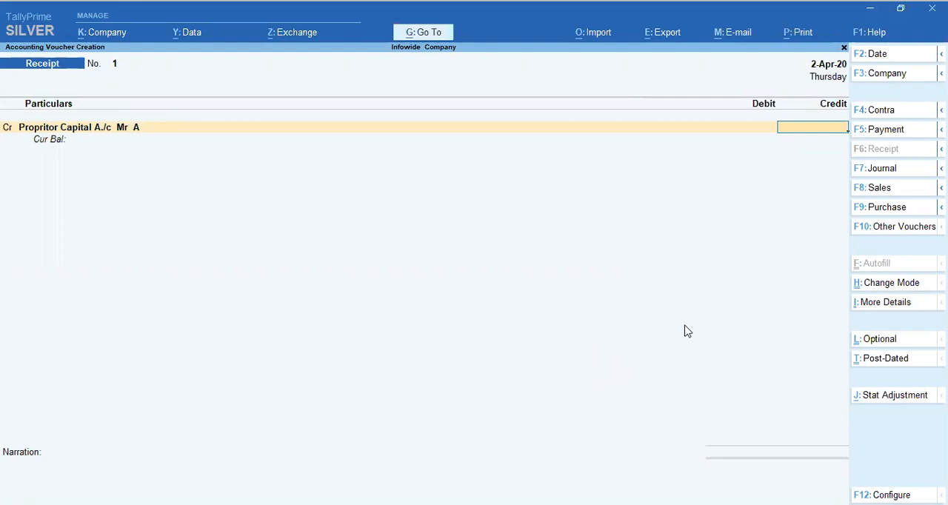
Step: Credit the capital account with 25,000 and debit Cash with the same amount
type("10000")
key("BackSpace")
key("BackSpace")
key("BackSpace")
key("BackSpace")
key("BackSpace")
type("25000")
key("Return")
key("Return")
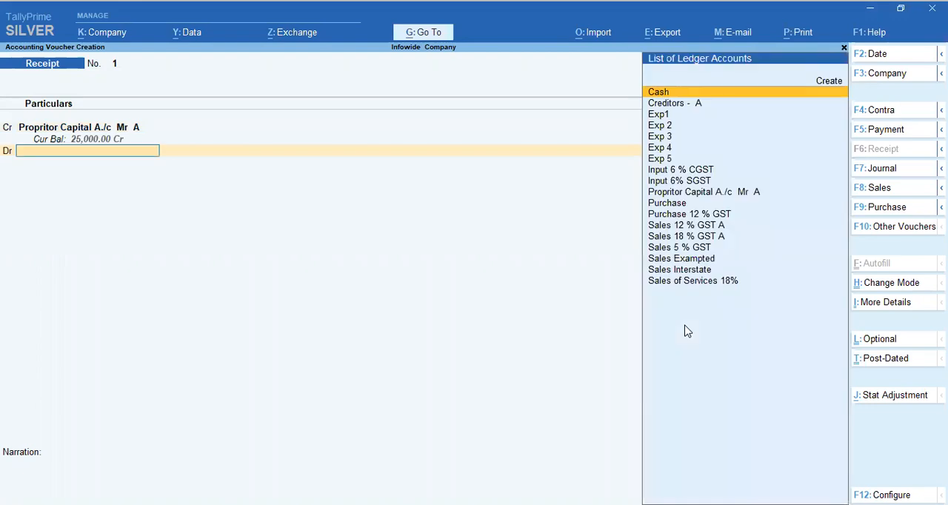
key("Return")
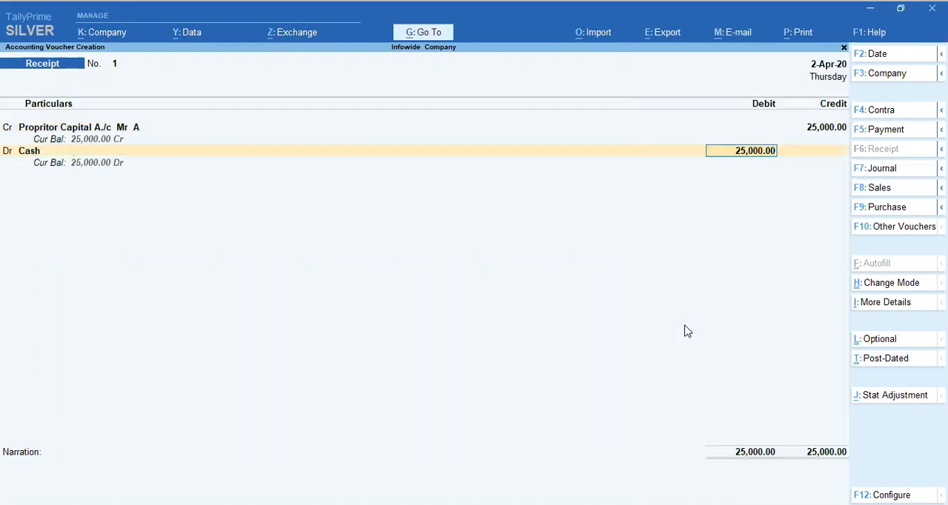
key("Return")
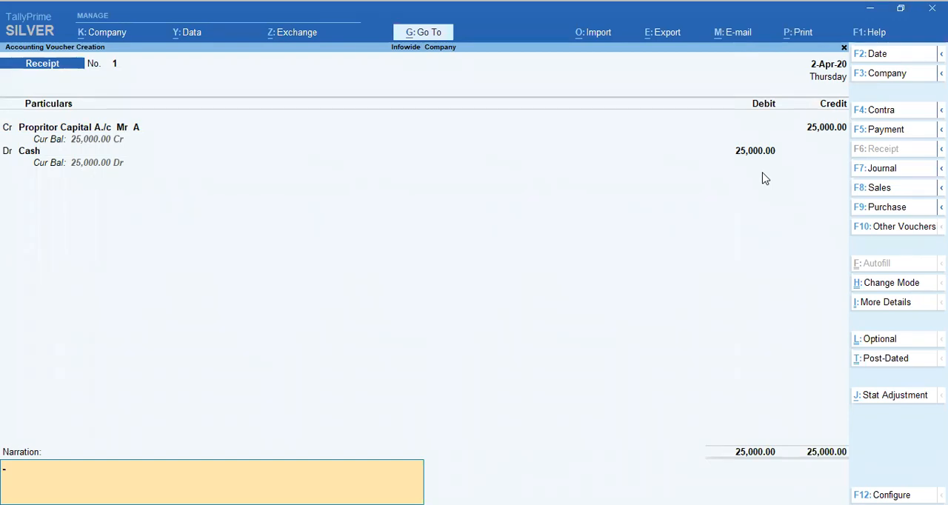
Step: Add the narration "Being Capital Introduction by" with the proprietor's name, save the receipt voucher, and return to the Gateway of Tally
type("Being Capital Introduction by Mr A")
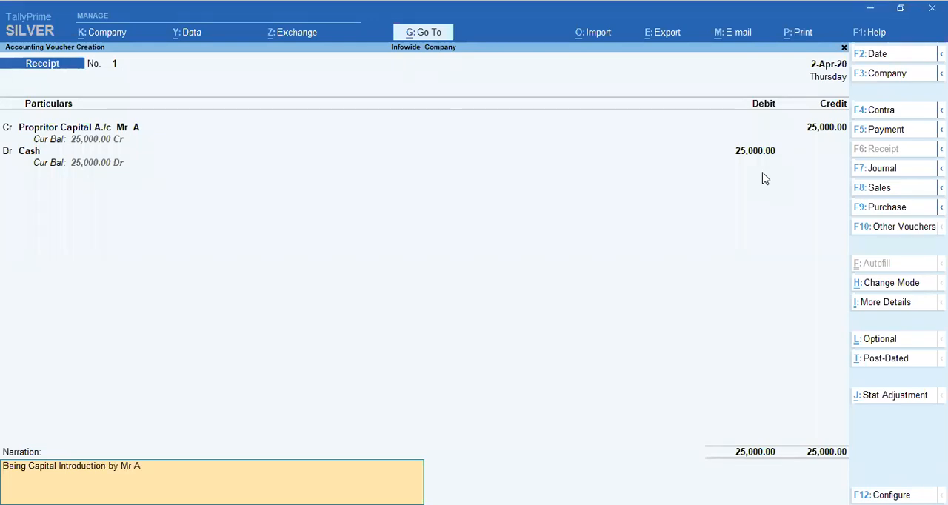
key("Return")
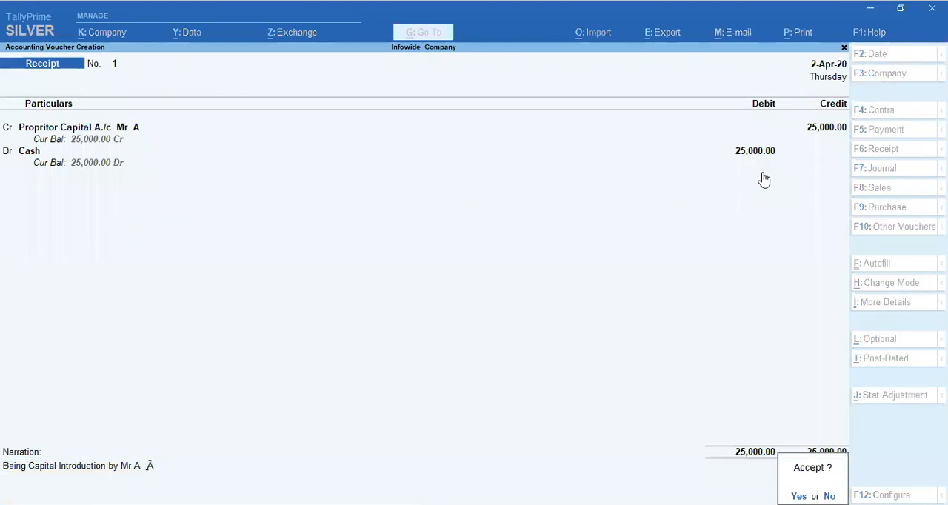
key("Return")
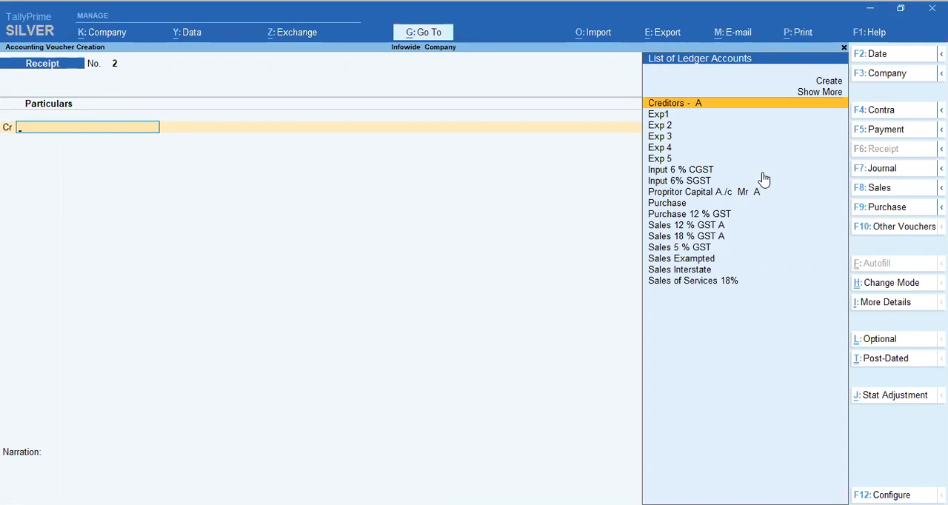
key("Escape")
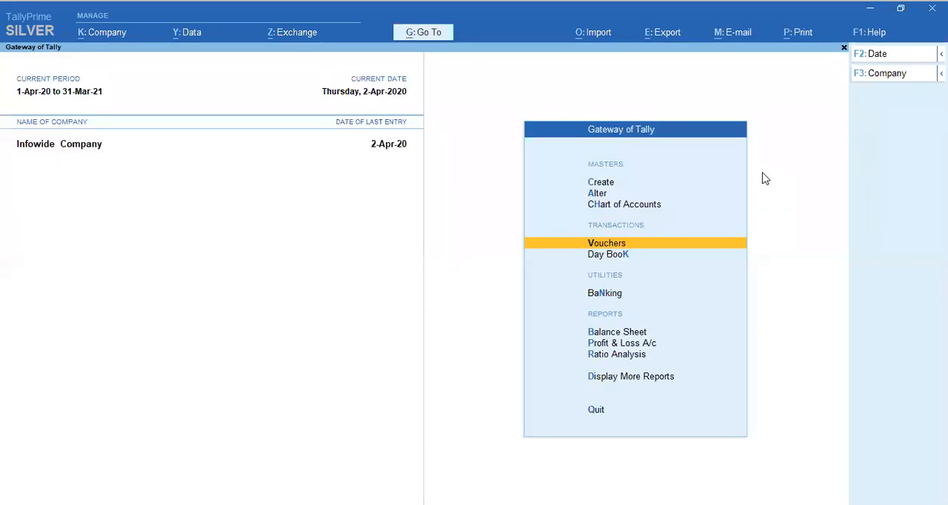
key("Escape")
key("n")
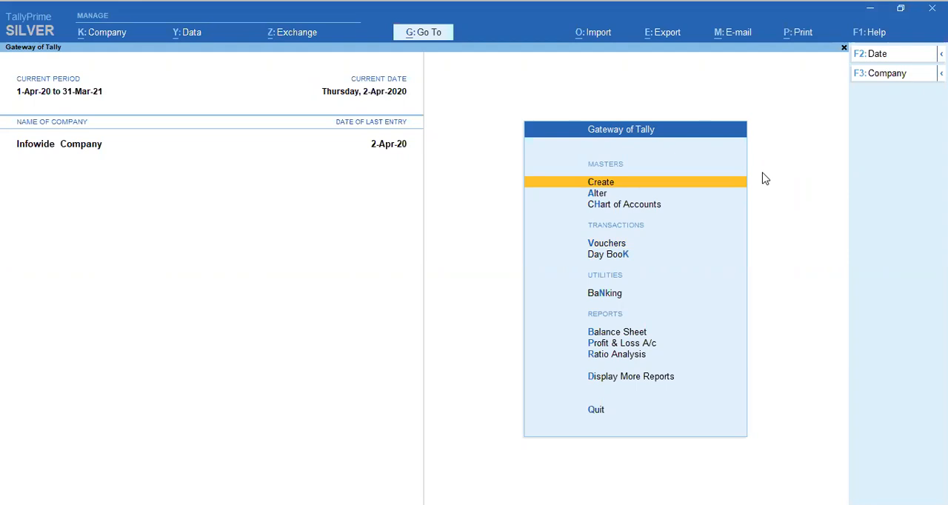
Step: Start a new ledger named "SBI Current A/c No." followed by the account's number, without an alias
key("Down")
key("Up")
key("Return")
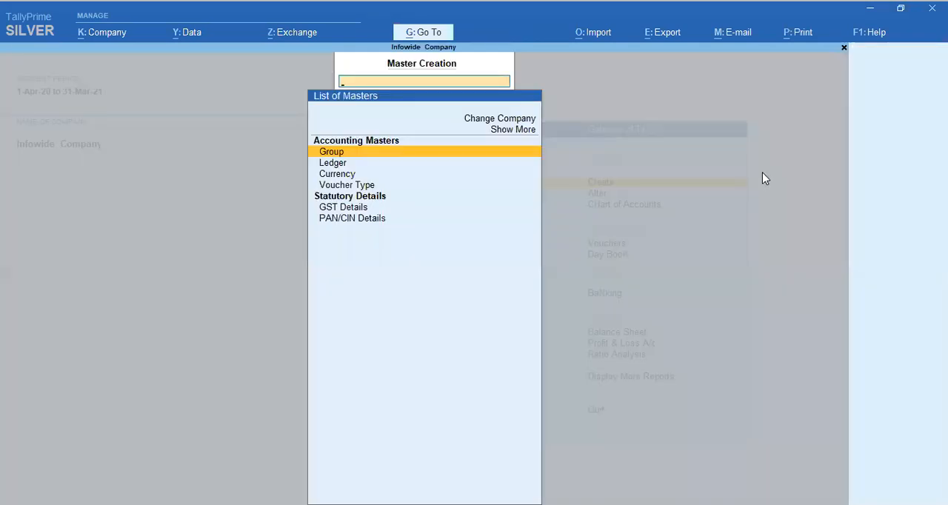
key("Down")
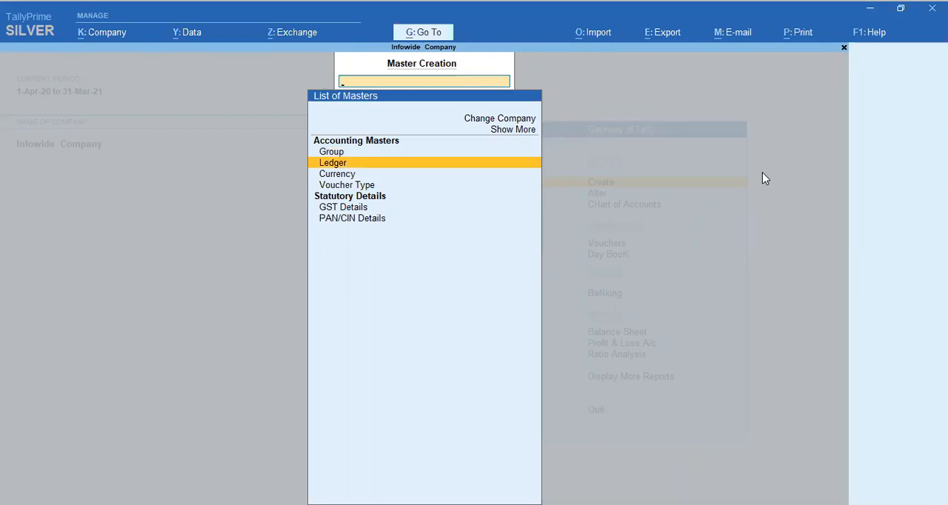
key("Return")
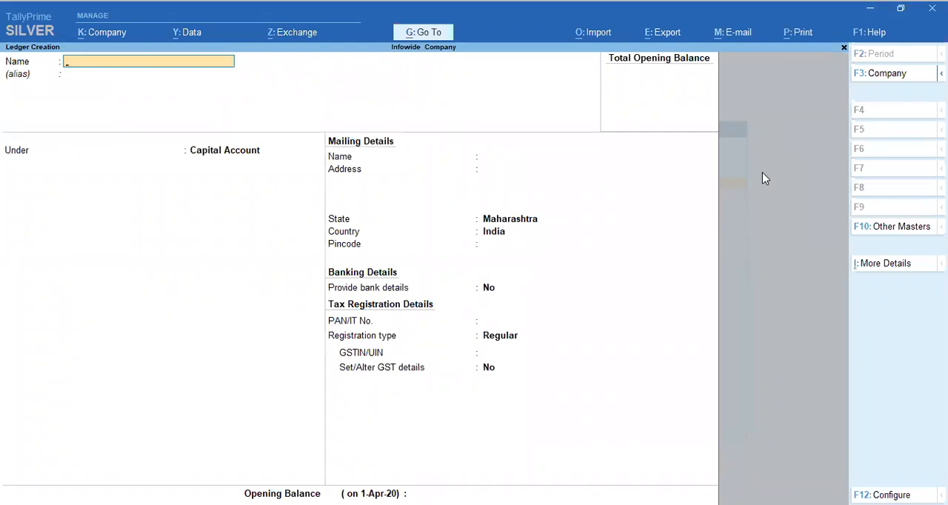
type("SBI Curre")
type("nt A/c  No.")
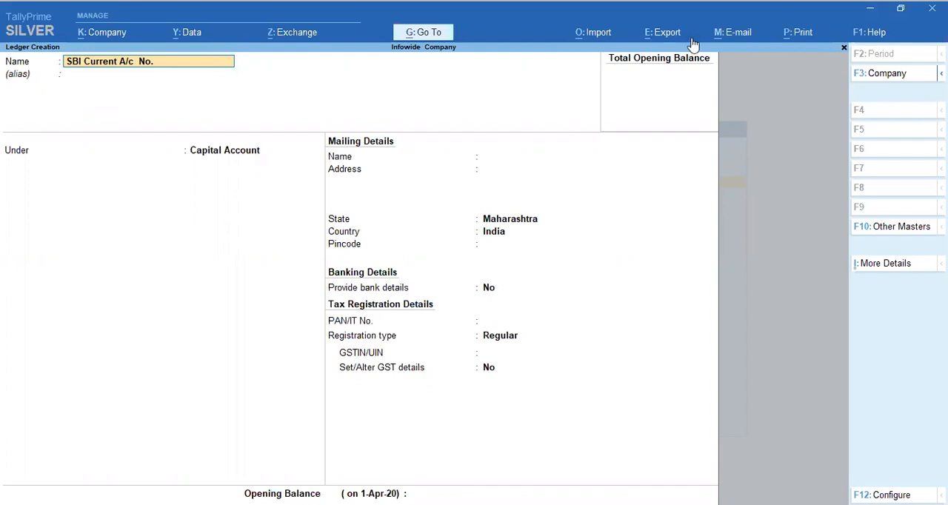
type("6598")
key("Return")
key("Return")
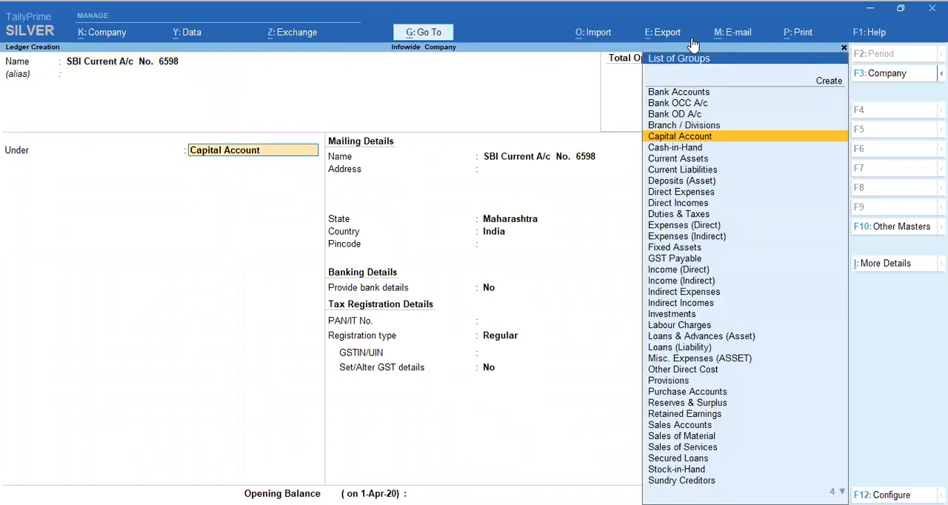
Step: Group the SBI ledger under Bank Accounts, keeping Infowide Company as holder, bank name Not Applicable and the other bank account details blank
type("Ban")
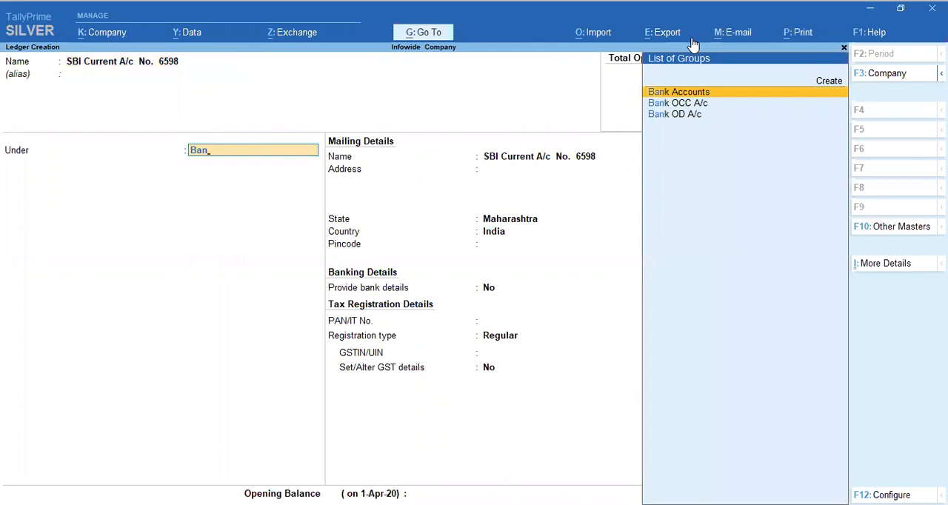
key("Return")
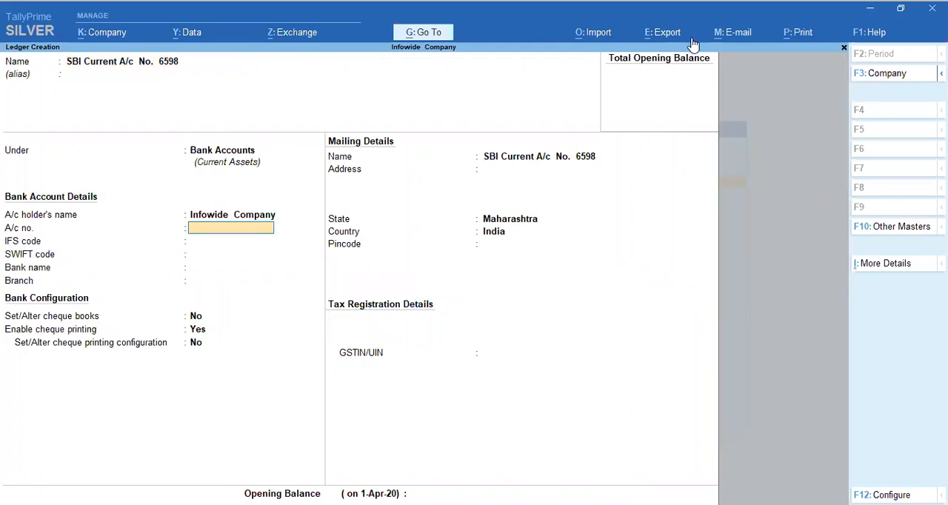
key("BackSpace")
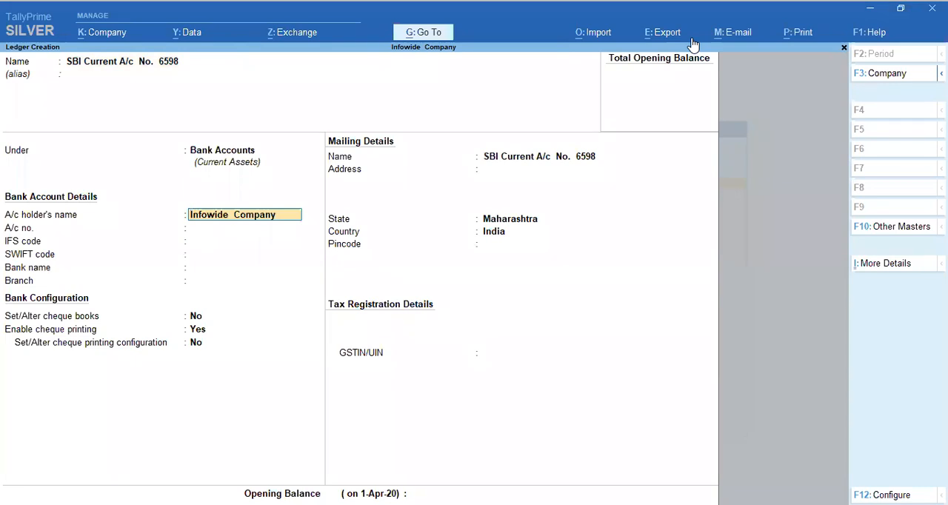
key("Return")
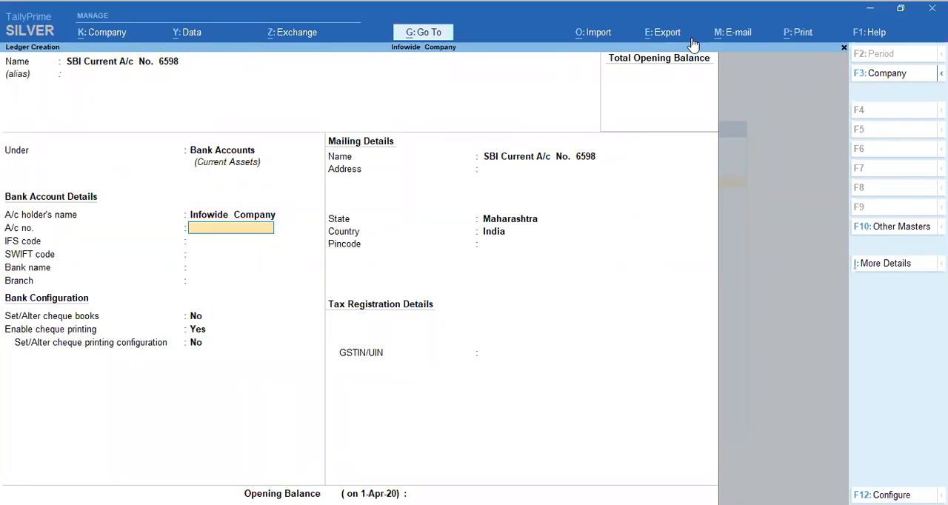
key("Return")
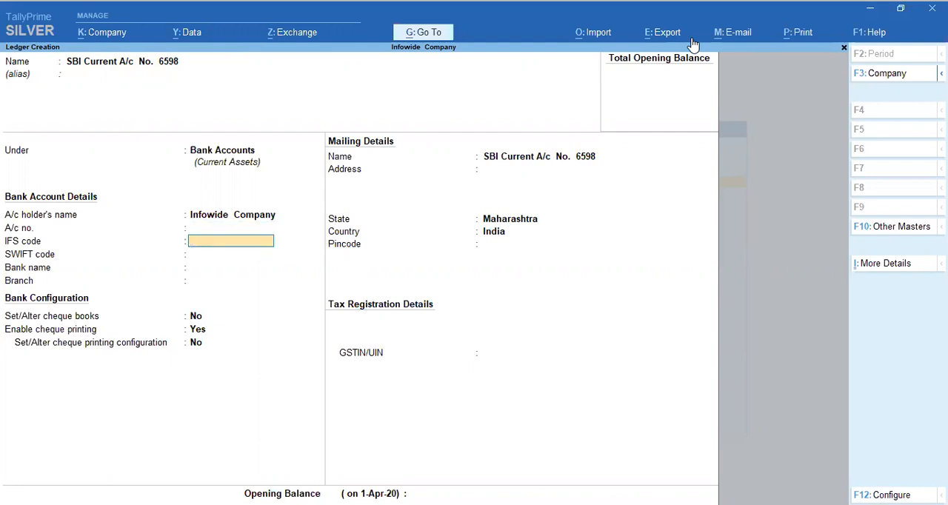
key("Return")
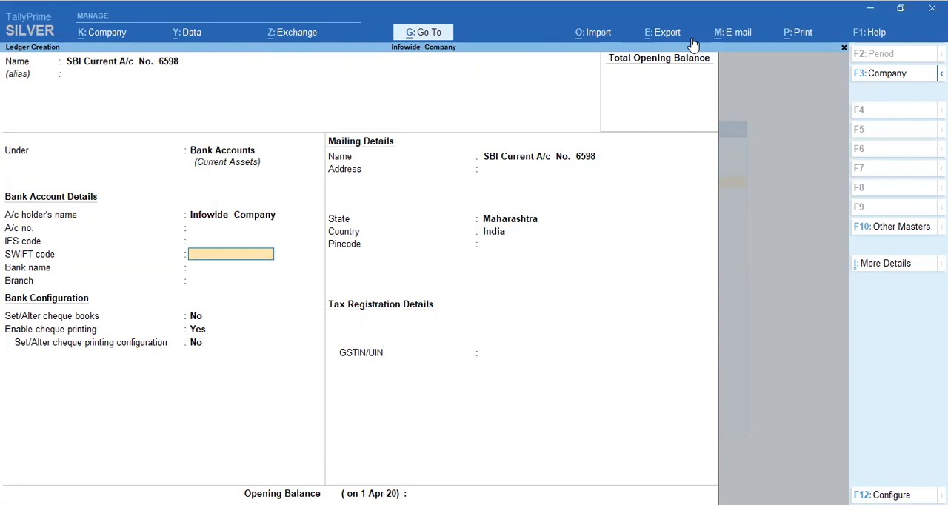
key("Return")
key("Return")
key("Return")
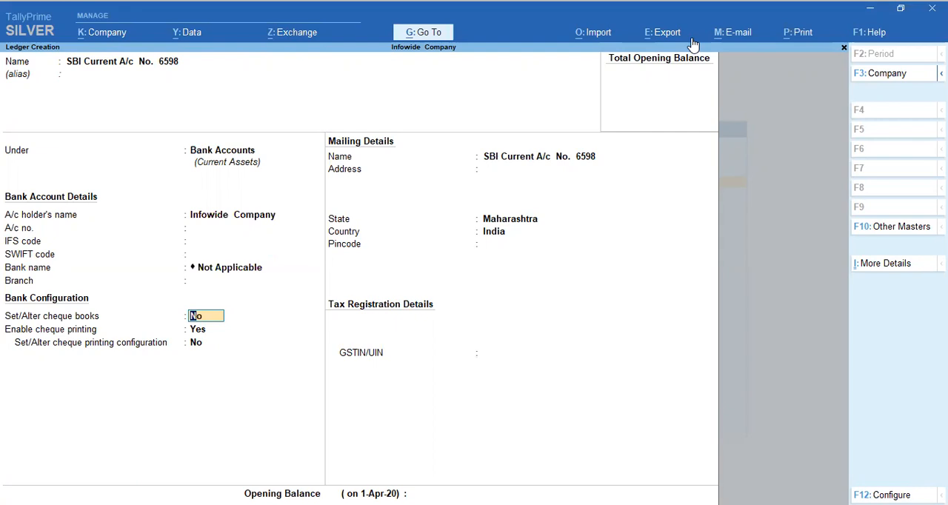
Step: Keep Set/Alter cheque books at No and set Enable cheque printing to No for the SBI ledger
key("Return")
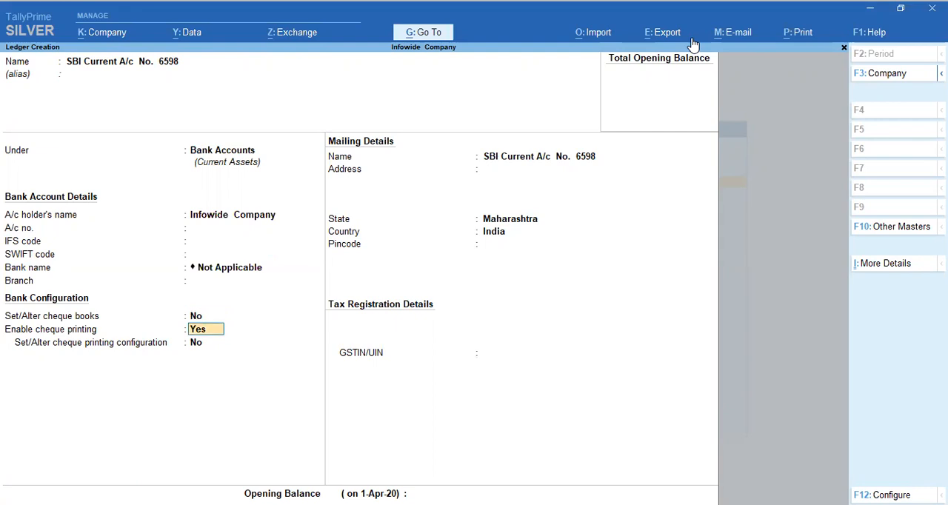
type("n")
key("Return")
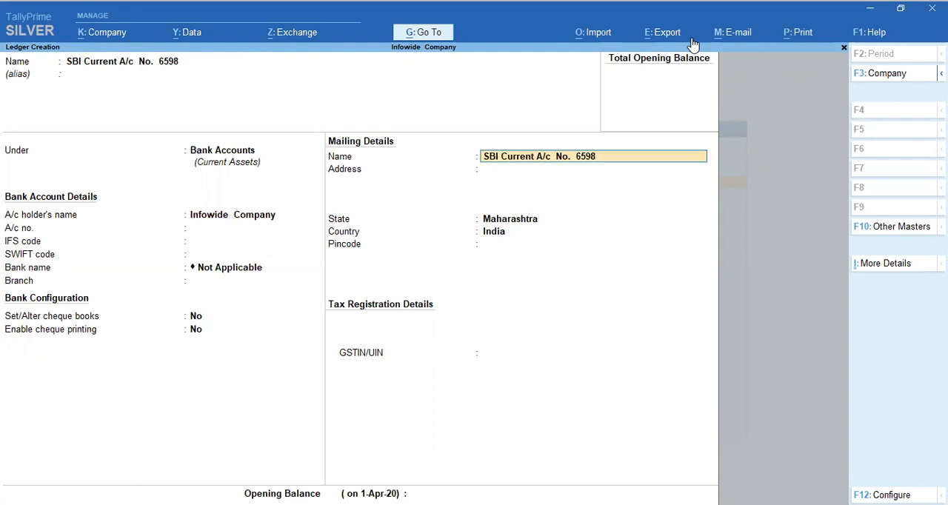
Step: Save the SBI ledger with default mailing details and no GSTIN or opening balance, and return to the Gateway of Tally
key("Return")
key("Return")
key("Return")
key("Return")
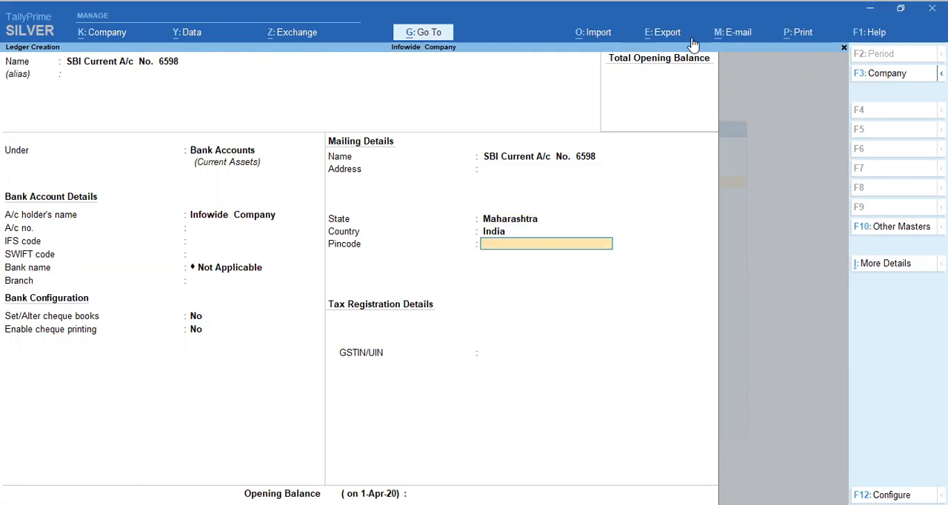
key("Return")
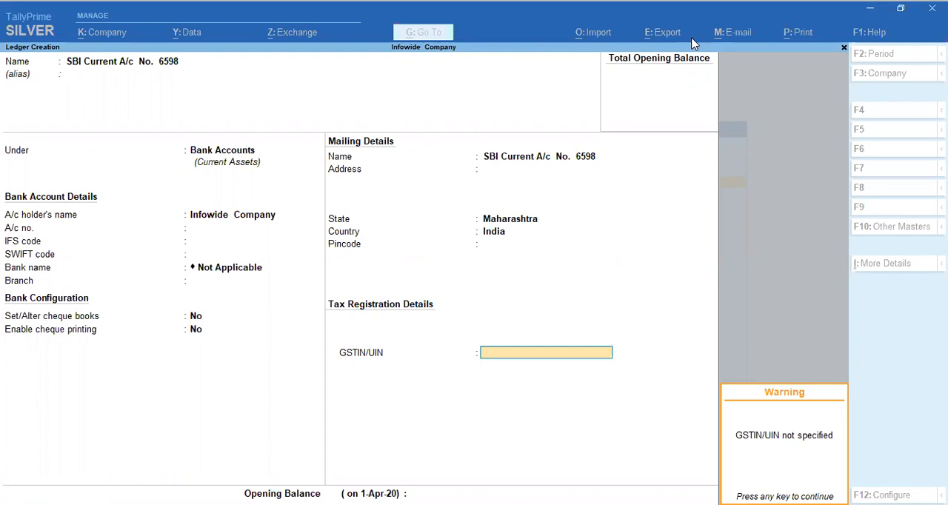
key("Return")
key("Return")
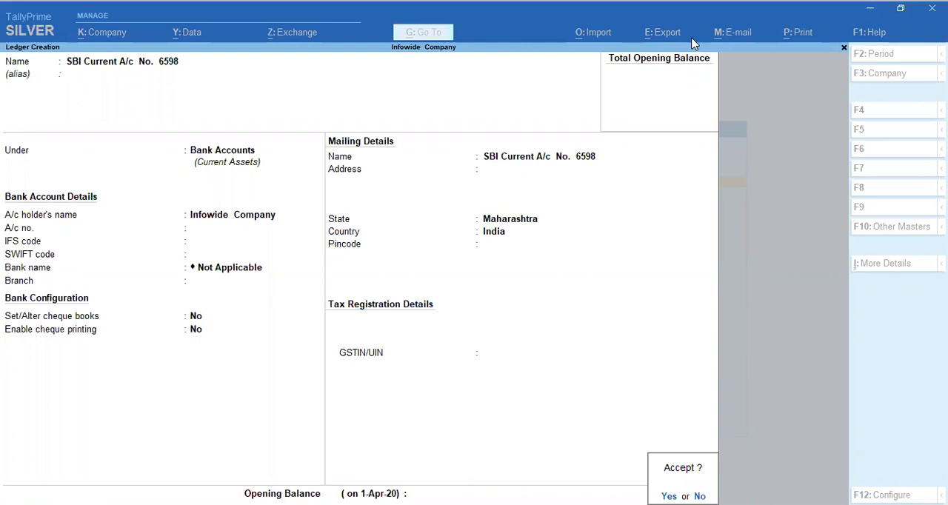
key("Return")
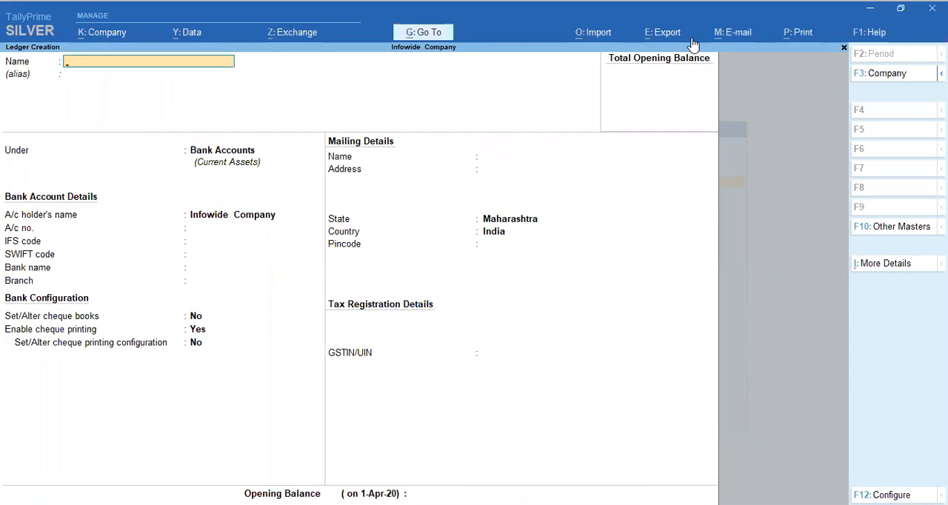
key("Escape")
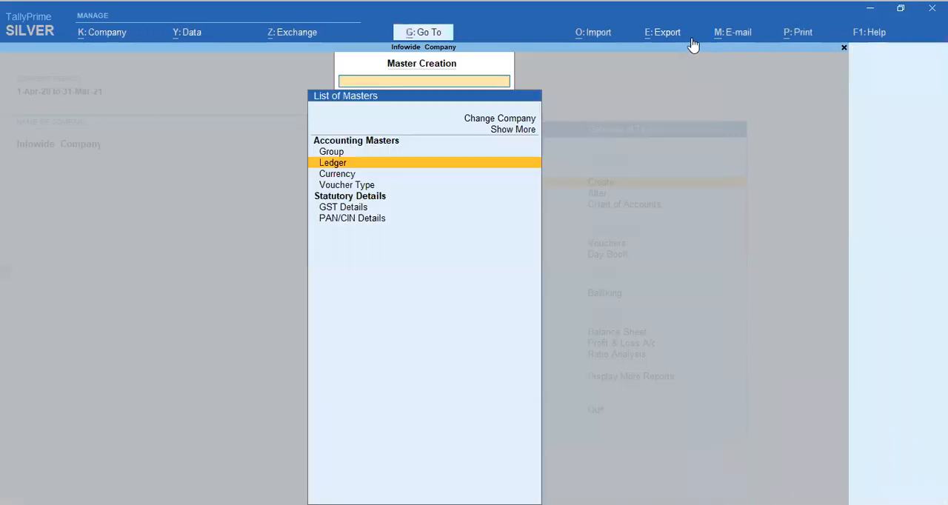
key("Escape")
key("Escape")
key("Escape")
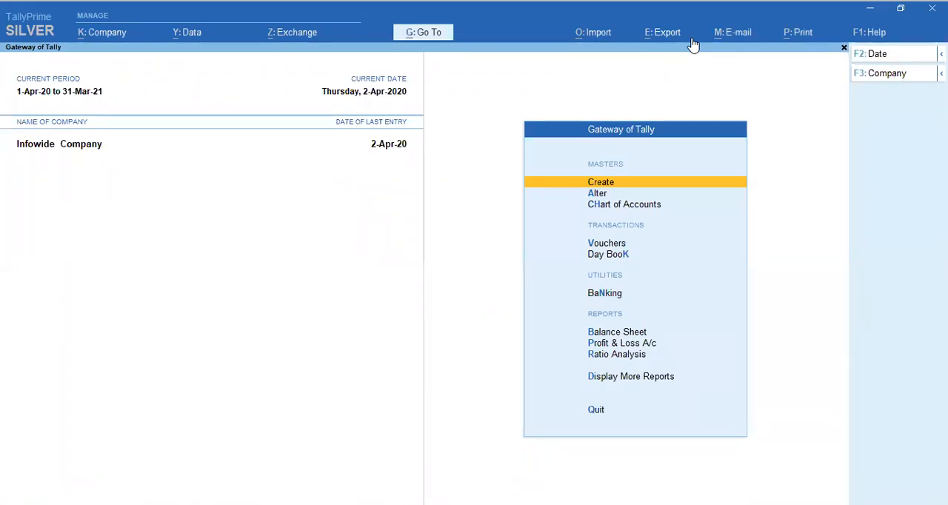
Step: Open the list of voucher types in the Chart of Accounts
key("Down")
key("Down")
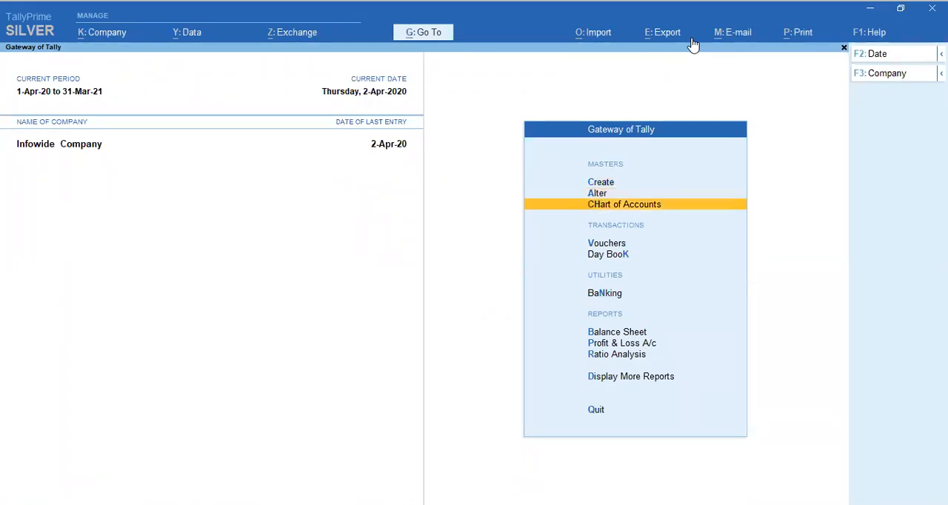
key("Return")
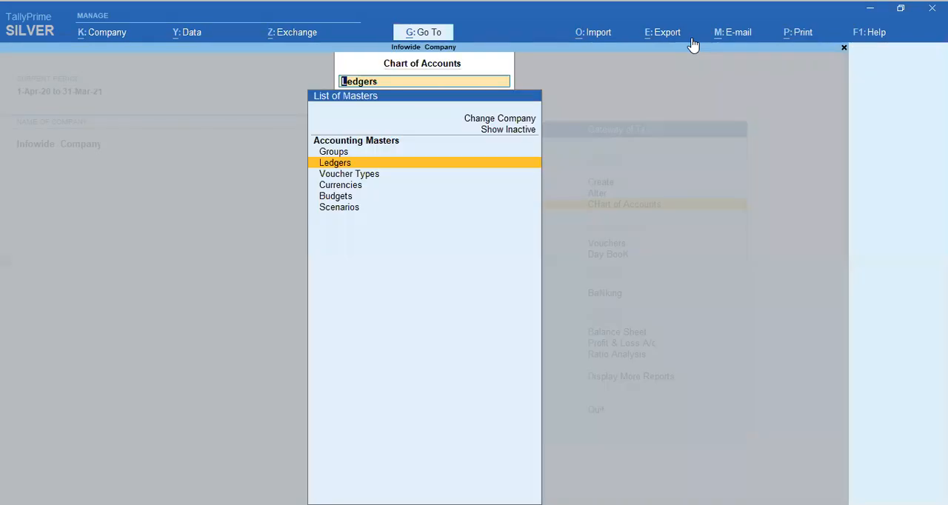
key("Down")
key("Down")
key("Up")
key("Return")
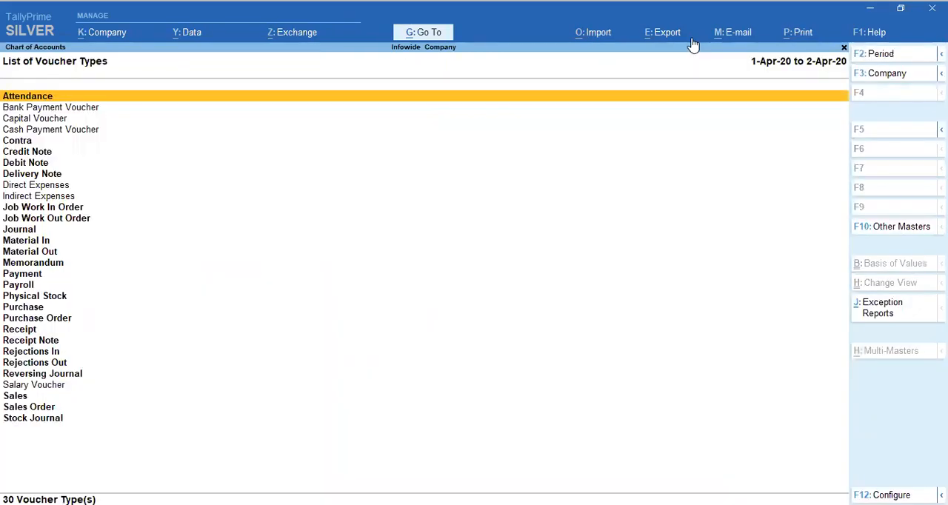
Step: Locate Capital Voucher in the list of voucher types, and return to the Gateway of Tally
key("Down")
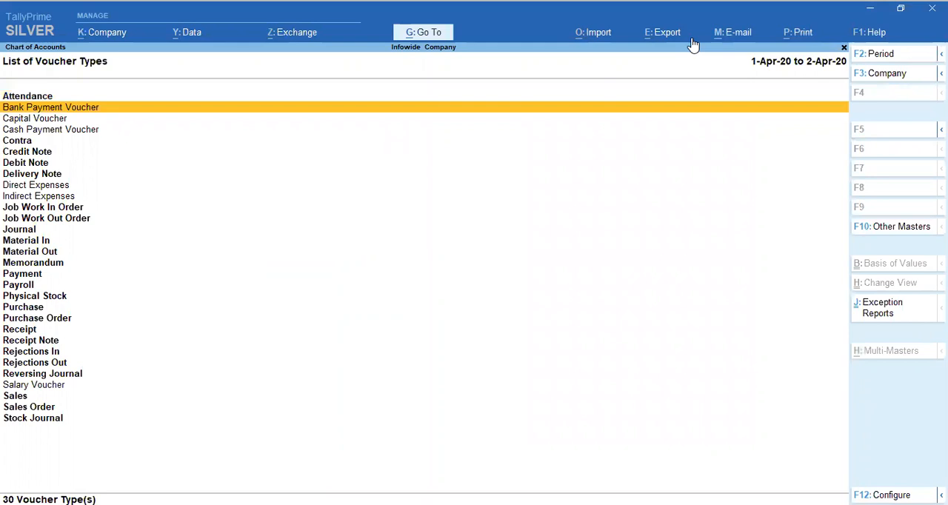
key("Down")
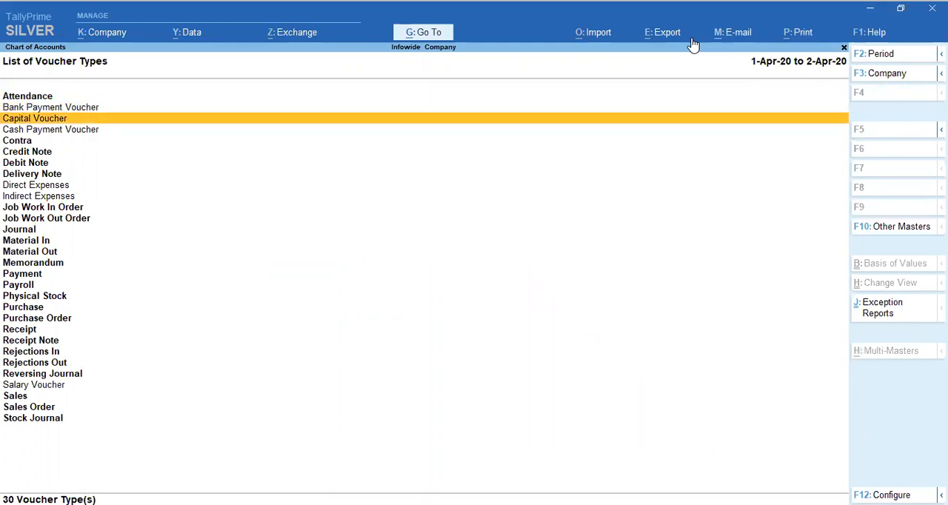
key("Escape")
key("Escape")
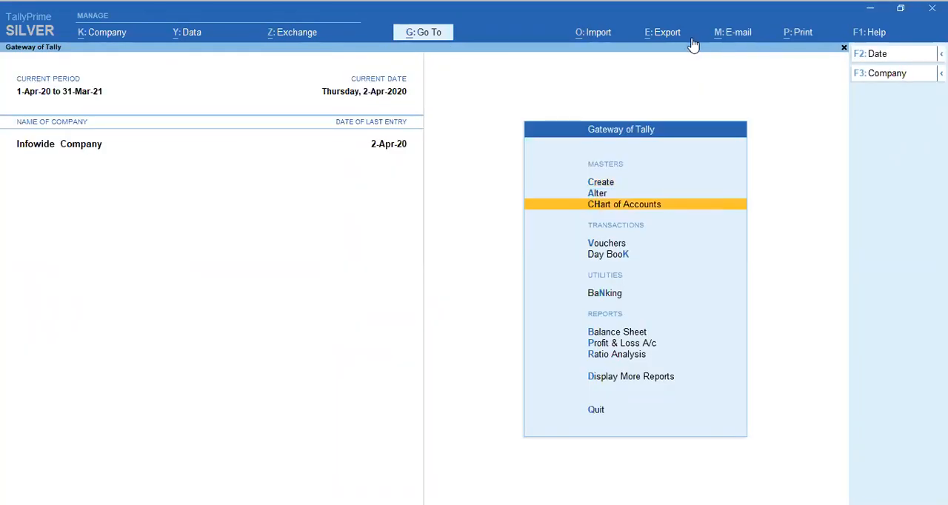
Step: Start a new receipt voucher and set its date to 15-Apr-20
key("Up")
key("Up")
key("Down")
key("Down")
key("Down")
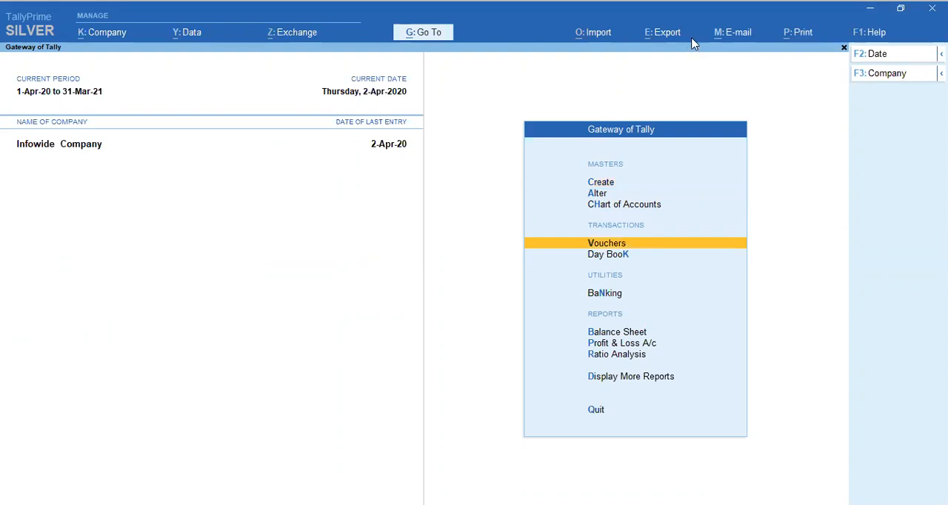
key("Return")
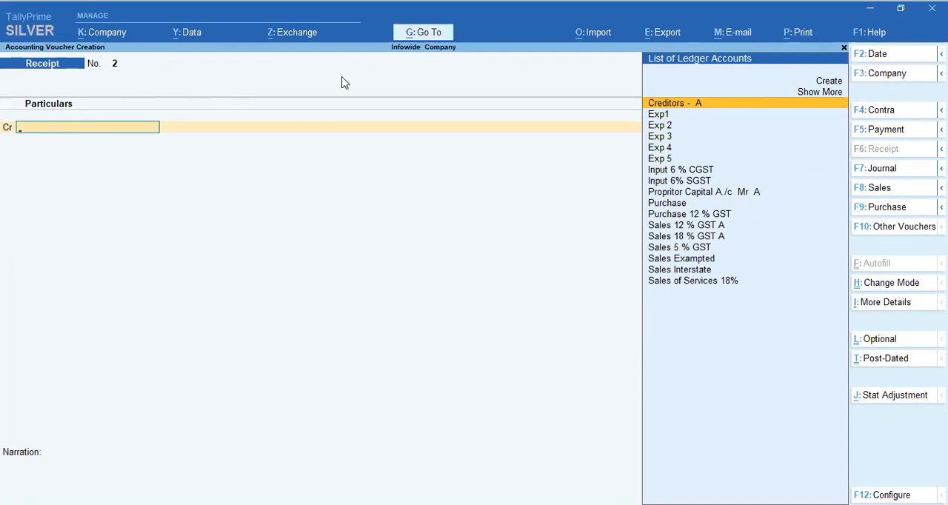
key("F2")
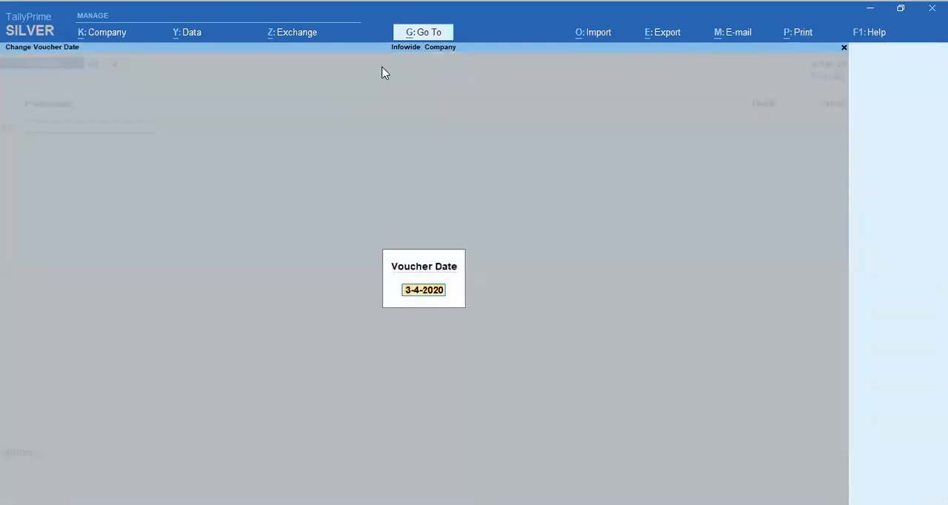
type("15.")
key("Return")
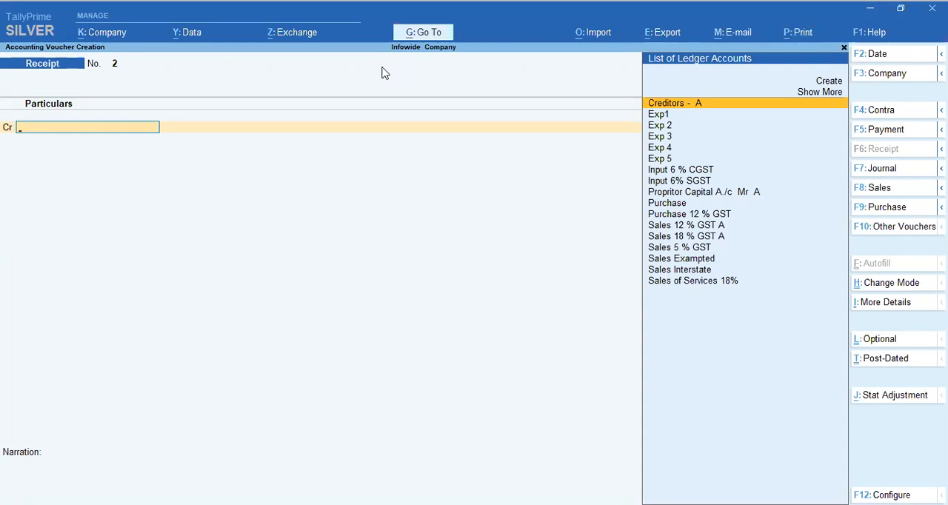
Step: Look through the list of ledger accounts for the proprietor's capital ledger
key("Down")
key("Down")
key("Down")
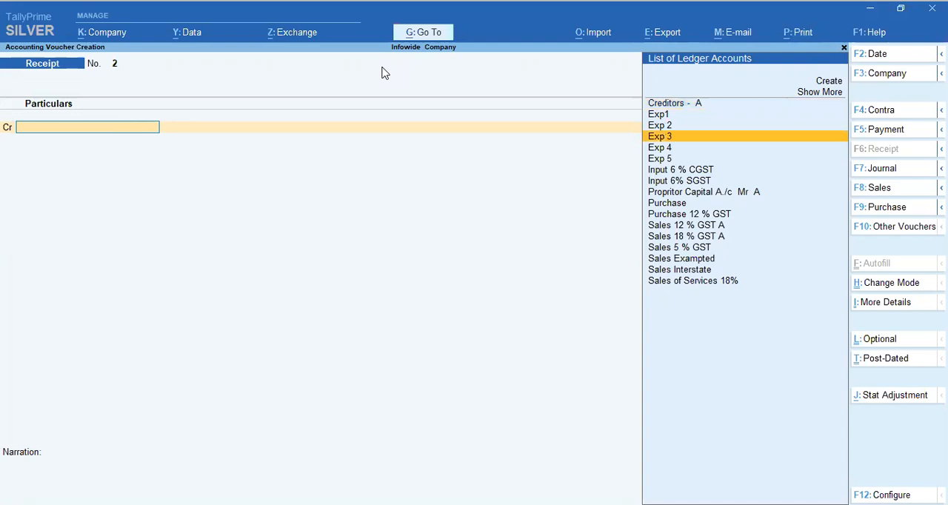
key("Down")
key("Down")
key("Up")
key("Up")
key("Up")
key("Up")
key("Up")
key("Up")
key("Down")
key("Down")
key("Down")
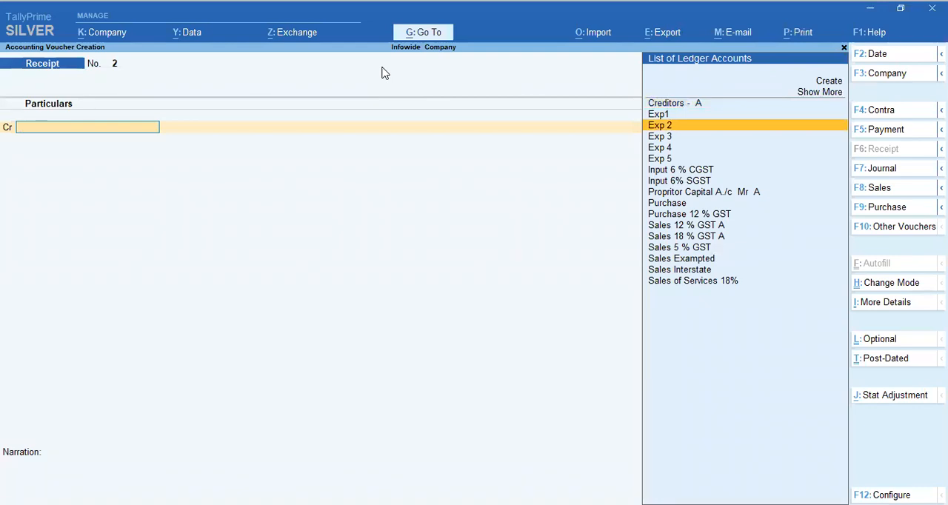
key("Down")
key("Down")
key("Down")
key("Down")
key("Down")
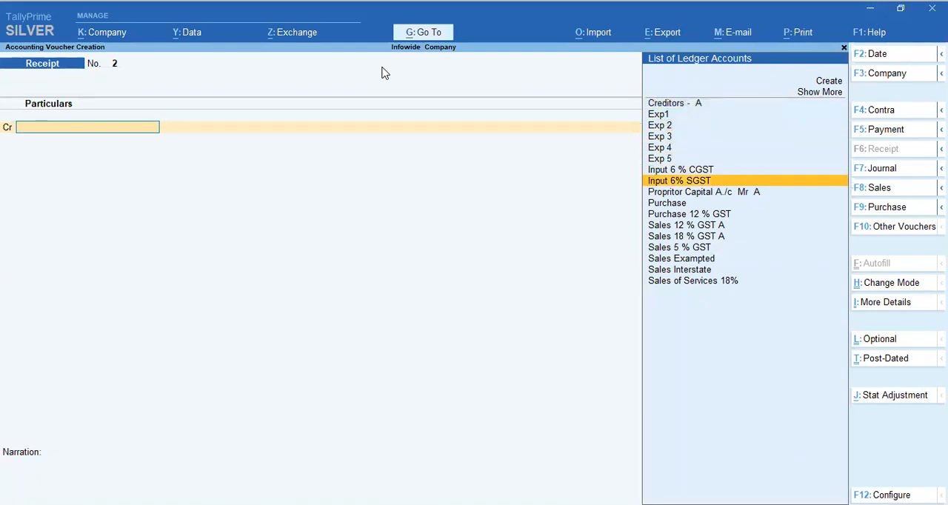
key("Down")
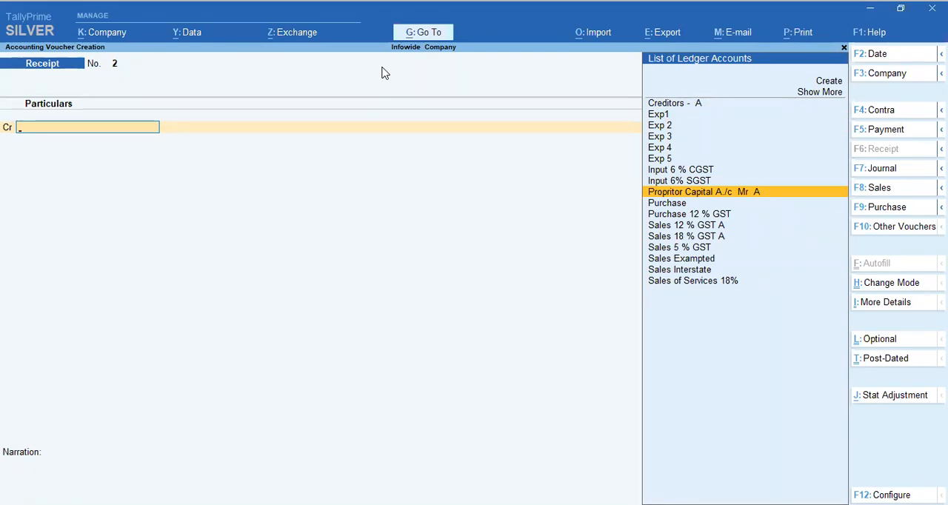
Step: Credit the Propritor Capital A./c Mr A ledger with 2,00,000 in the receipt voucher
type("Ca")
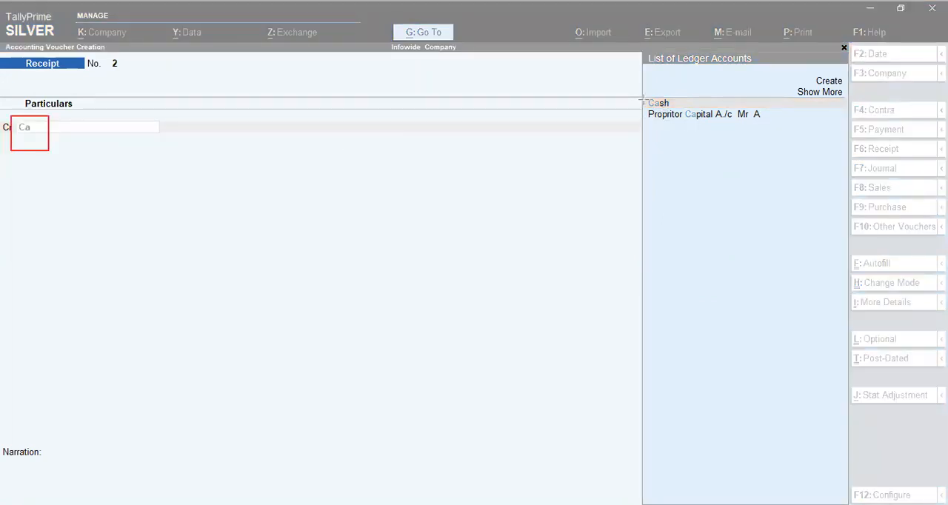
mouse_move(643, 91)
left_mouse_down()
mouse_move(655, 111)
mouse_move(688, 108)
left_mouse_up()
left_click_drag(688, 108, 755, 123)
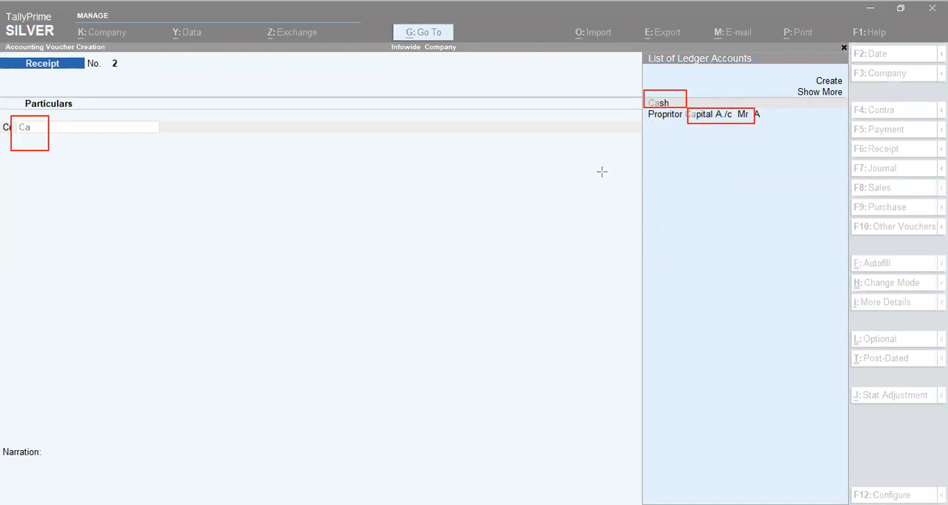
key("ctrl+z")
key("ctrl+z")
key("ctrl+z")
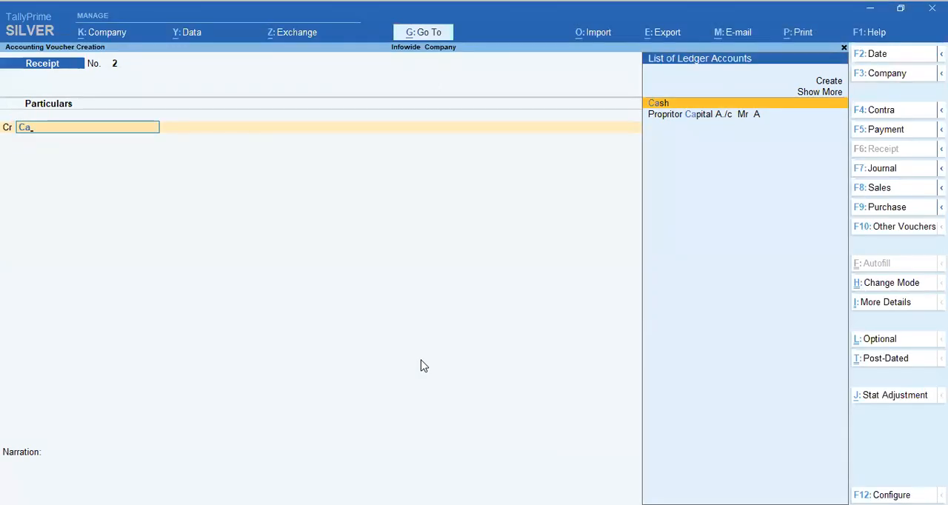
key("Down")
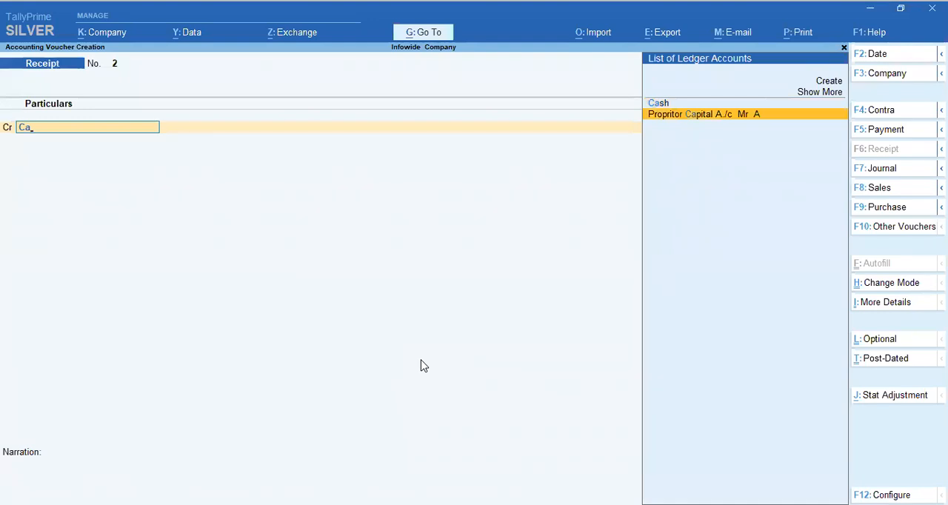
key("Return")
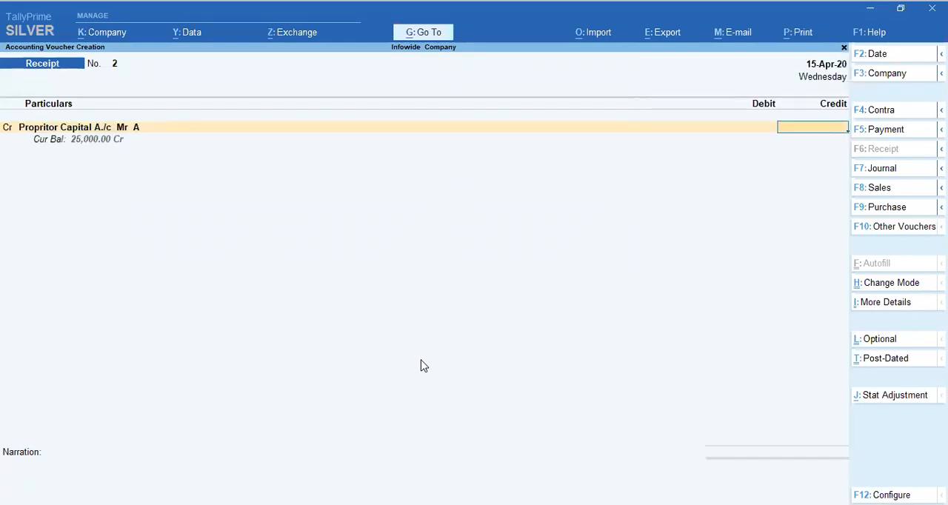
type("200000")
key("Return")
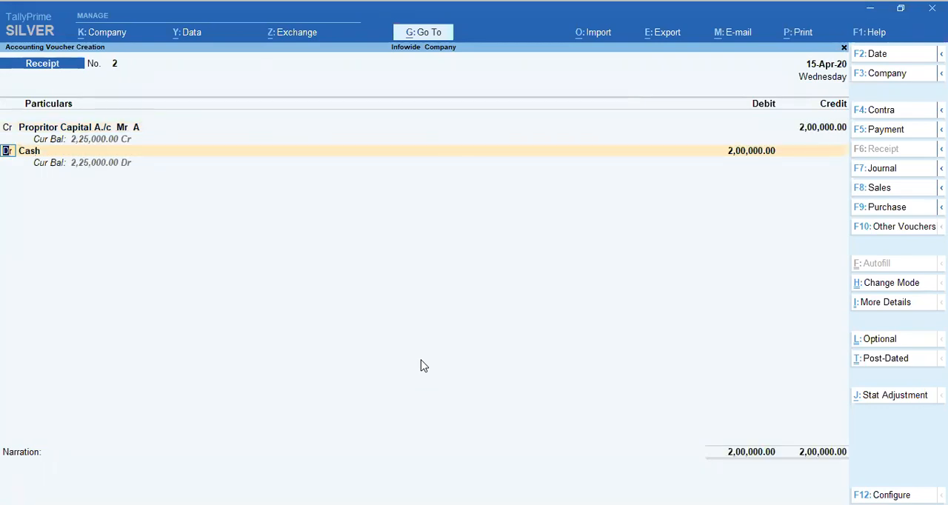
Step: Replace Cash with the SBI current account ledger as the debit account, keeping the amount at 2,00,000
key("Return")
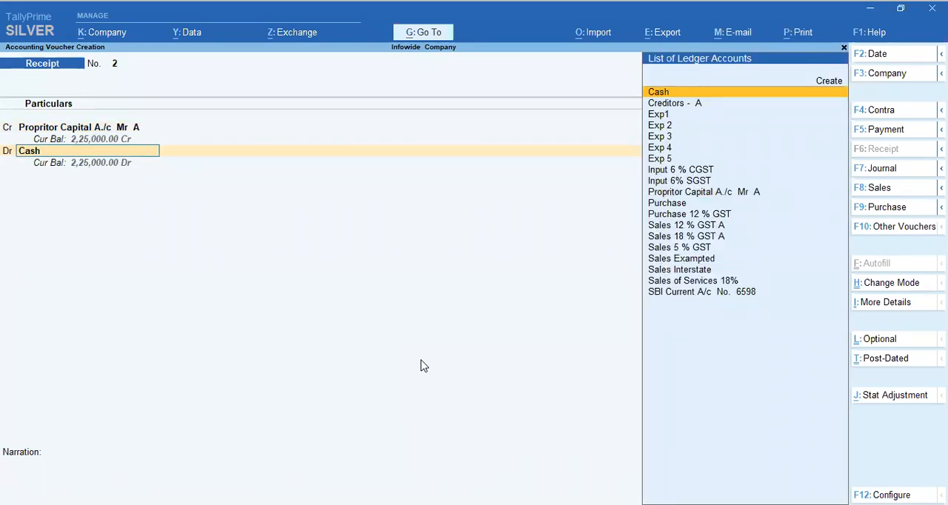
type("sbi")
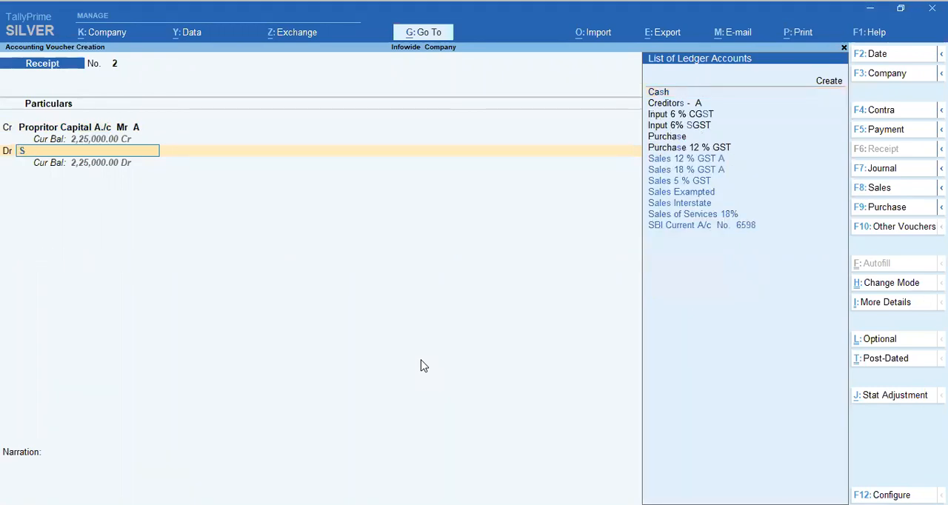
key("Return")
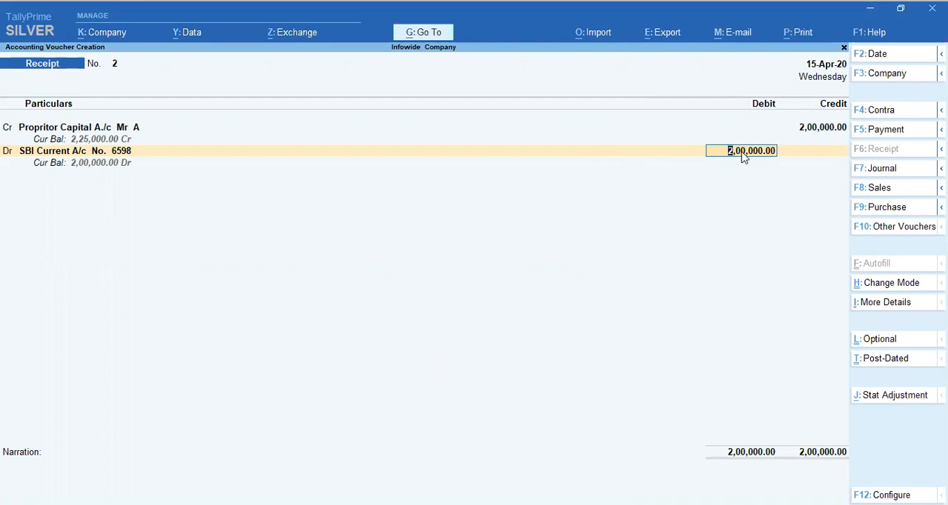
key("Return")
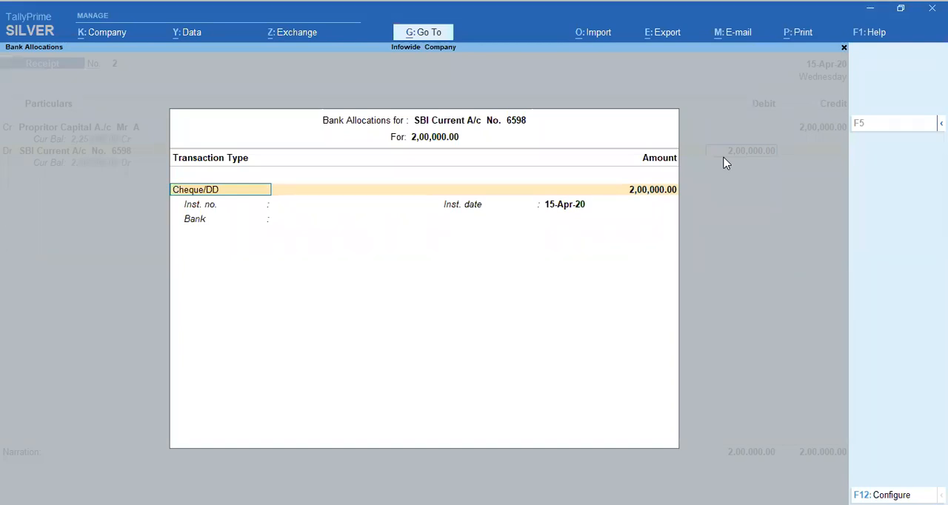
Step: Allocate the 2,00,000 bank receipt as e-Fund Transfer dated 15-Apr-20, leaving the instrument number and bank blank
key("Return")
key("BackSpace")
key("Down")
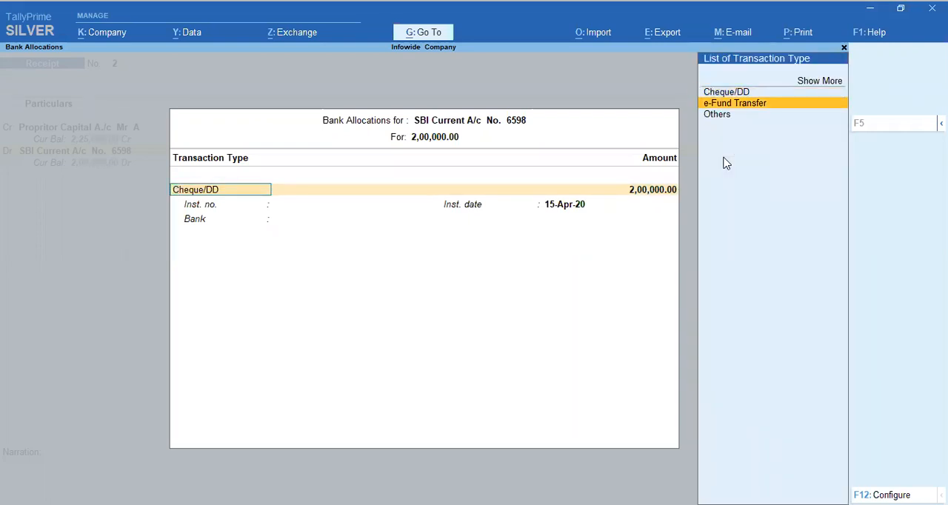
key("Return")
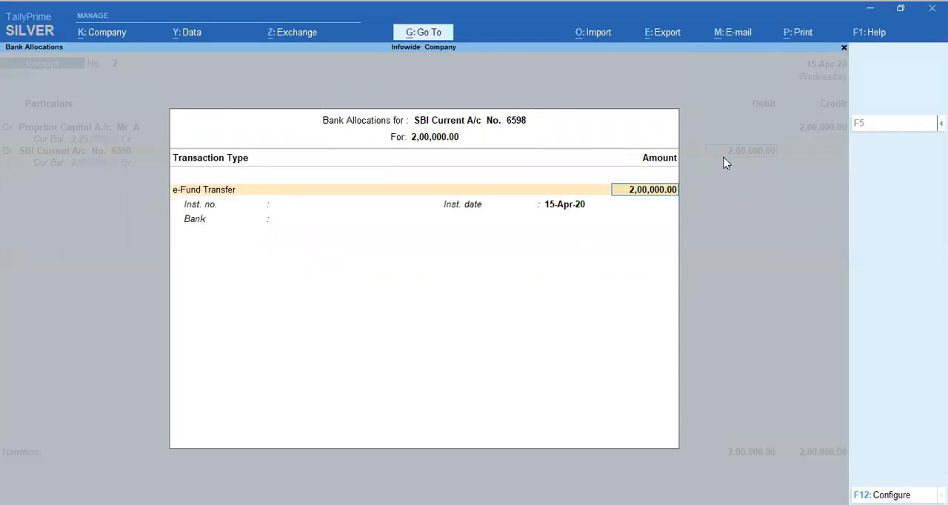
key("Return")
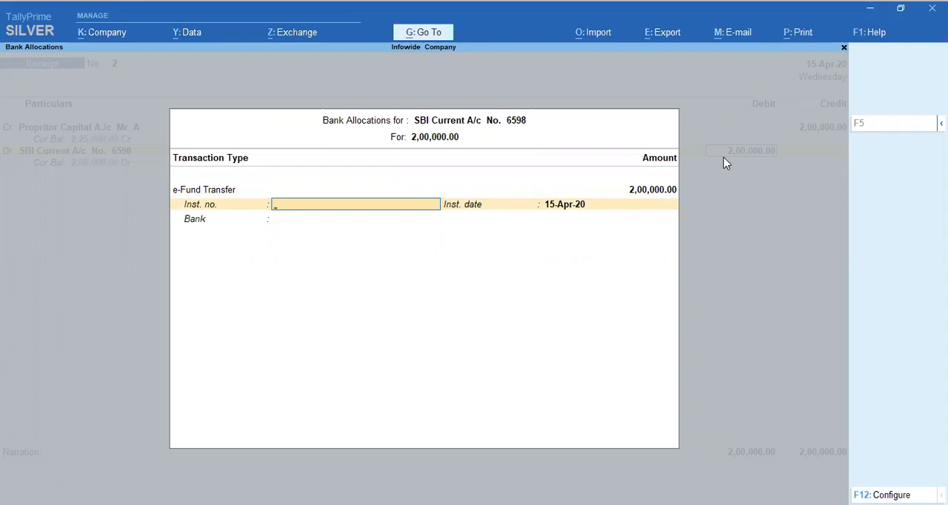
key("Return")
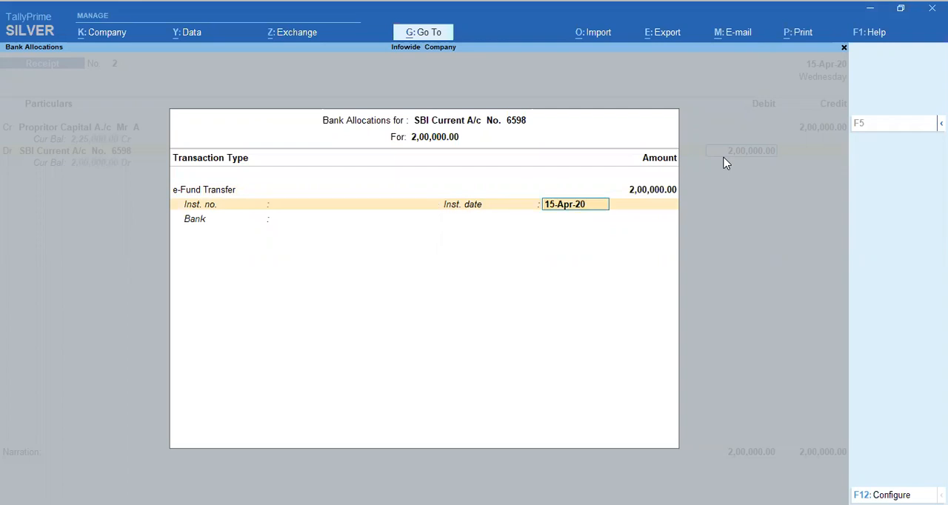
key("Return")
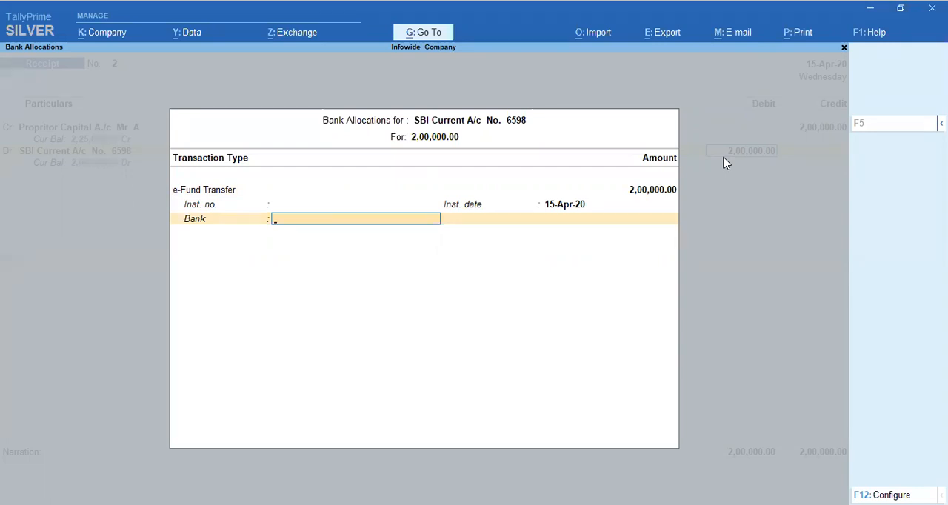
key("Return")
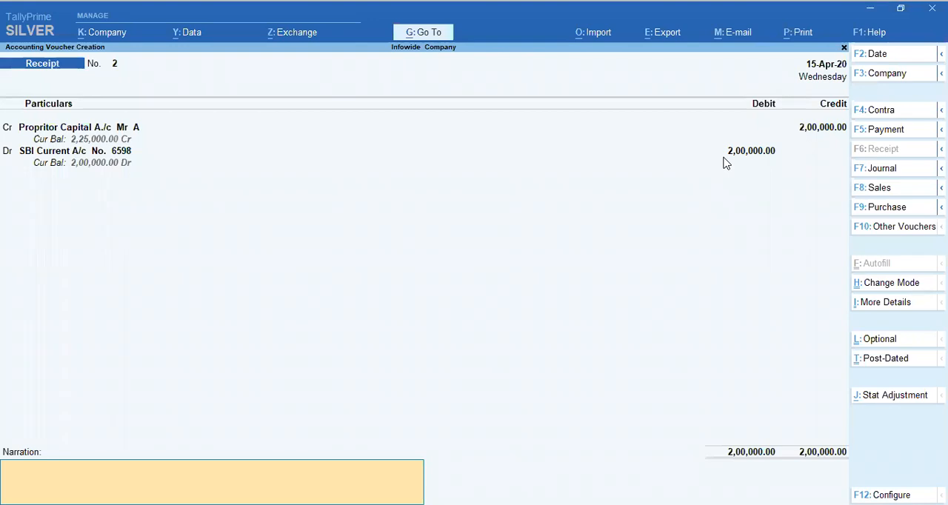
Step: Save the receipt voucher with the narration "Being Capital Introduction by Mr A" and return to the Gateway of Tally
type("Bei")
key("BackSpace")
key("BackSpace")
key("BackSpace")
type("Being Capital Introduction by Mr A")
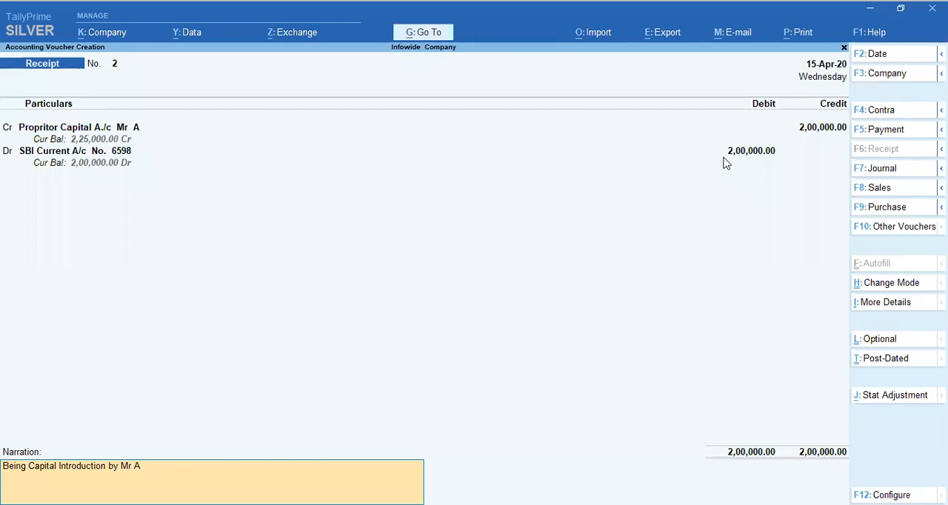
key("Return")
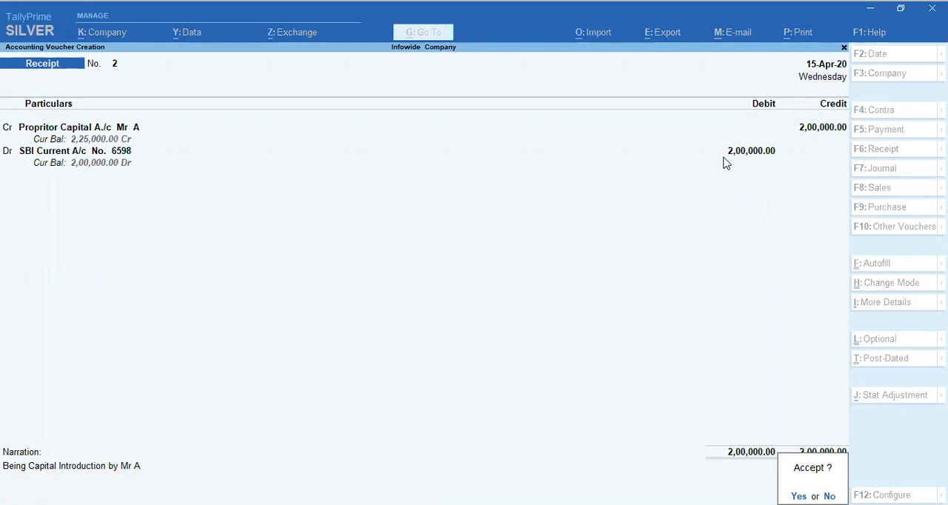
key("Return")
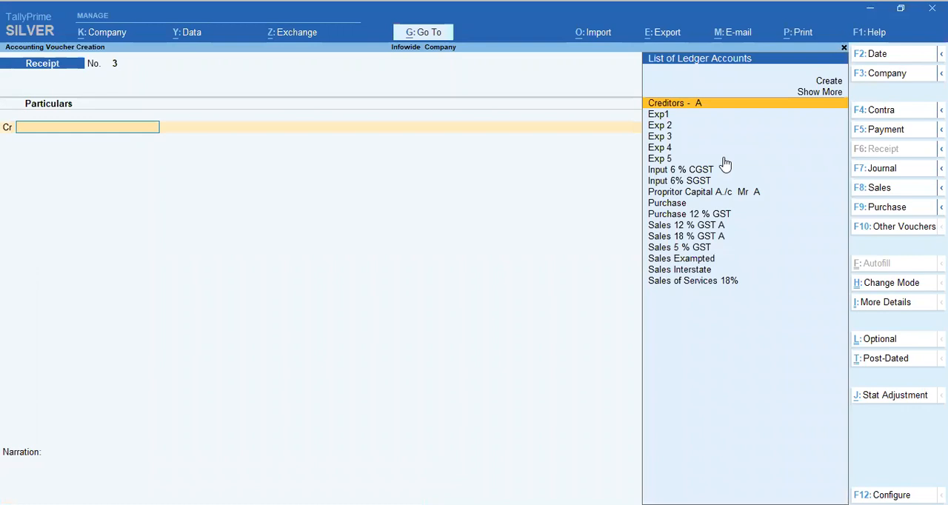
key("Escape")
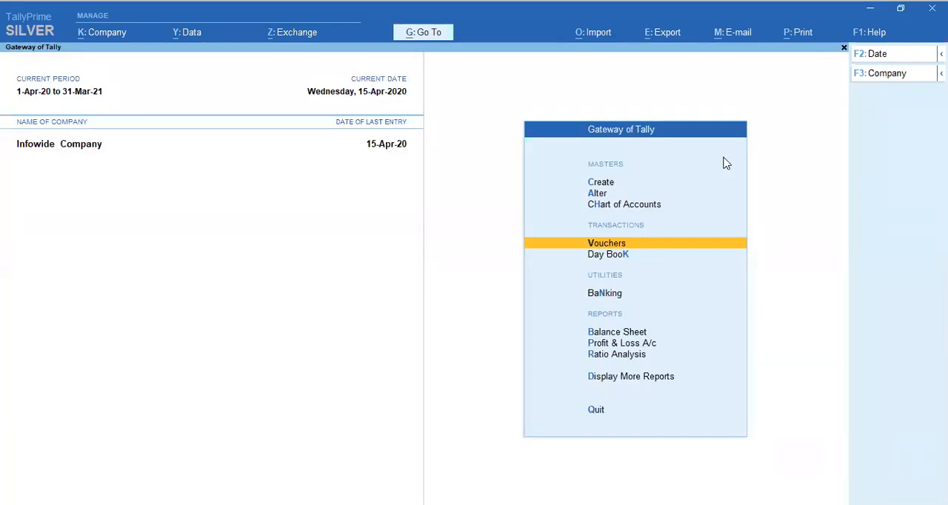
key("Escape")
key("Escape")
Step: Open the Balance Sheet and drill down into Current Assets to examine the cash and bank balances
key("Down")
key("Down")
key("Down")
key("Down")
key("Down")
key("Down")
key("Down")
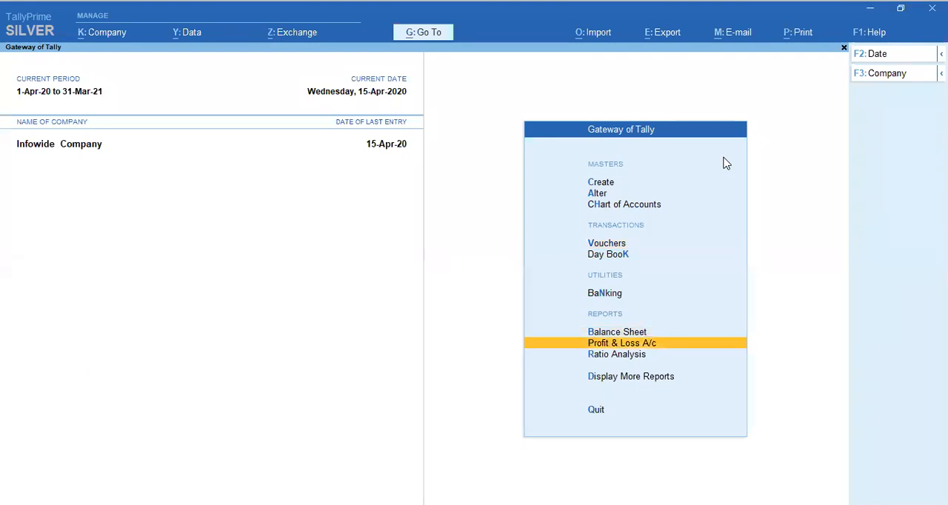
key("Up")
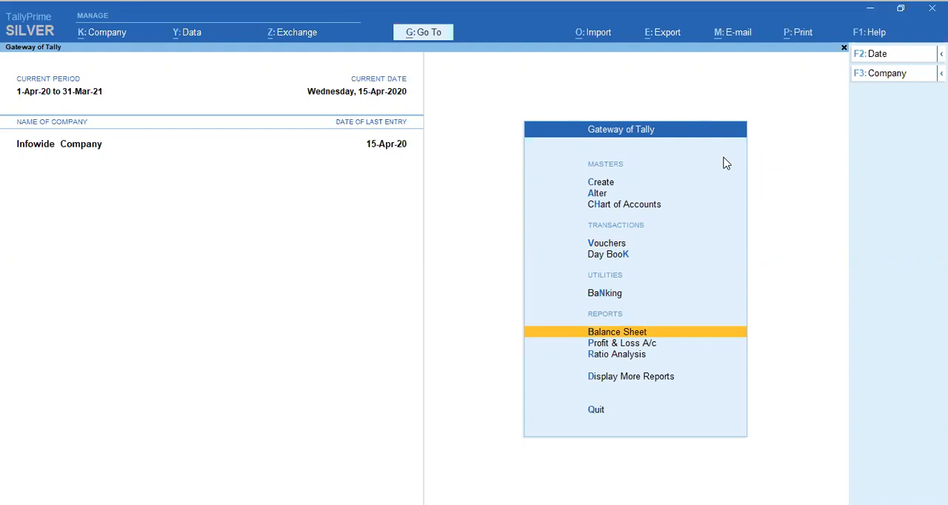
key("Return")
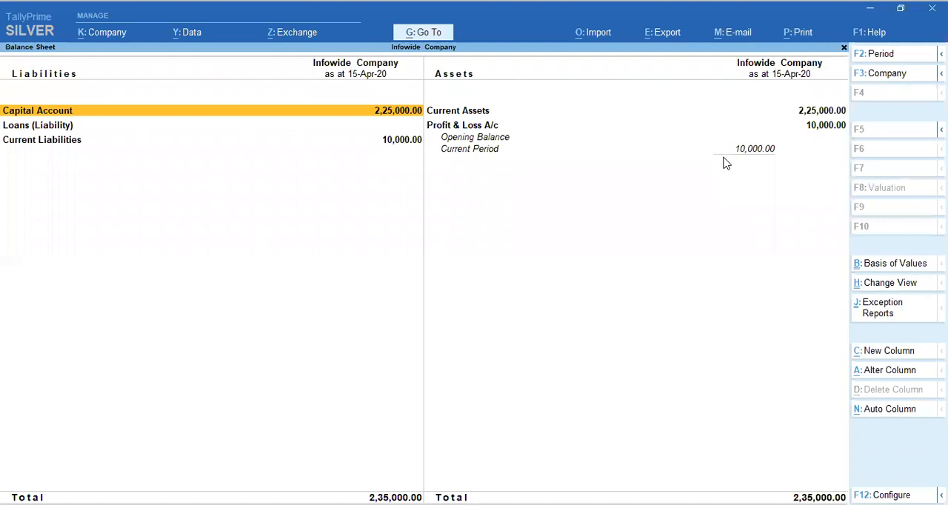
key("Right")
key("Return")
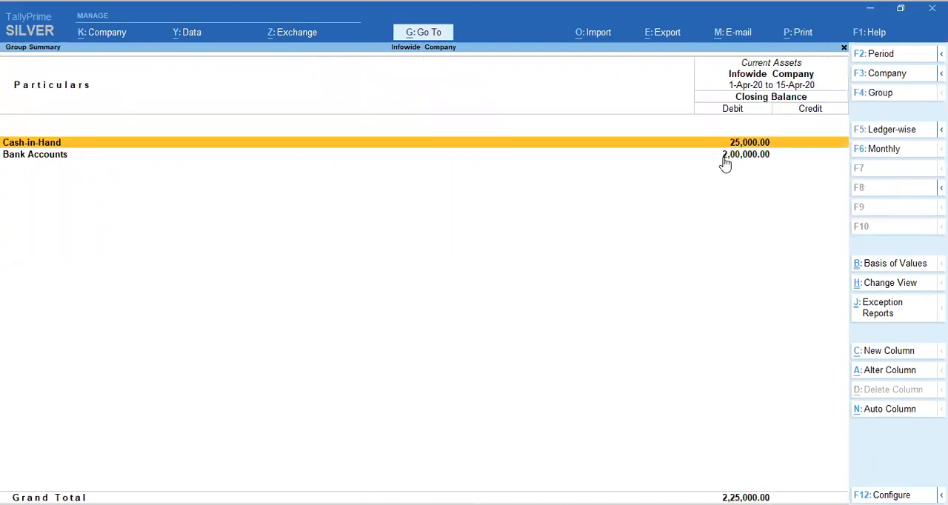
Step: Drill down from Bank Accounts into the SBI current account ledger and review its monthly summary
key("Down")
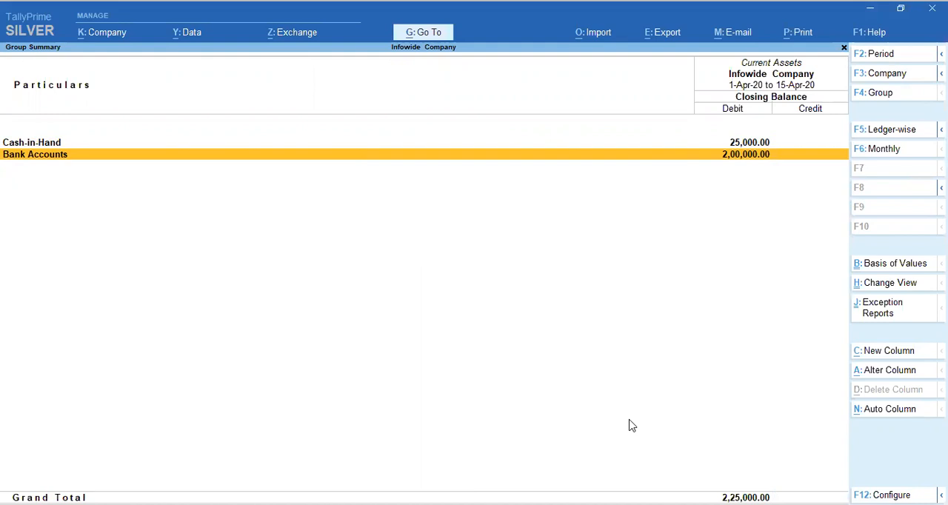
left_click_drag(712, 142, 782, 166)
key("Escape")
key("Return")
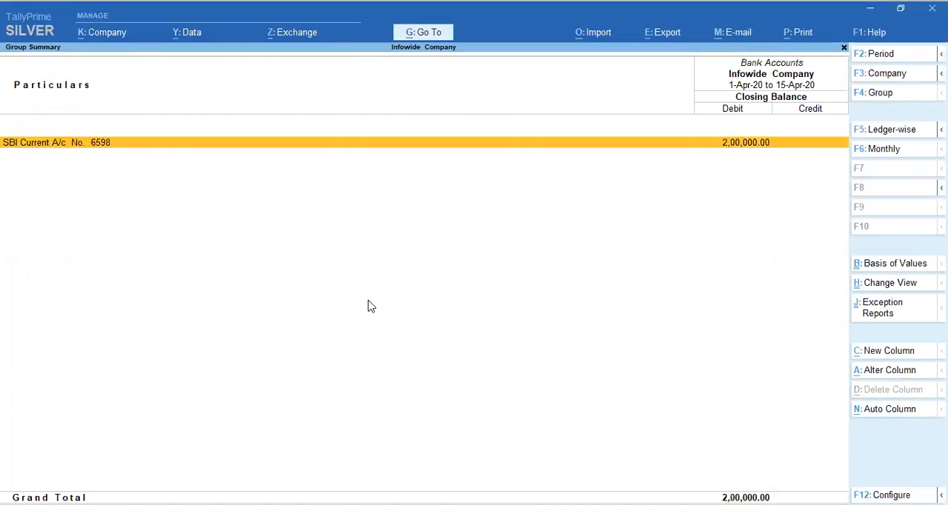
key("Return")
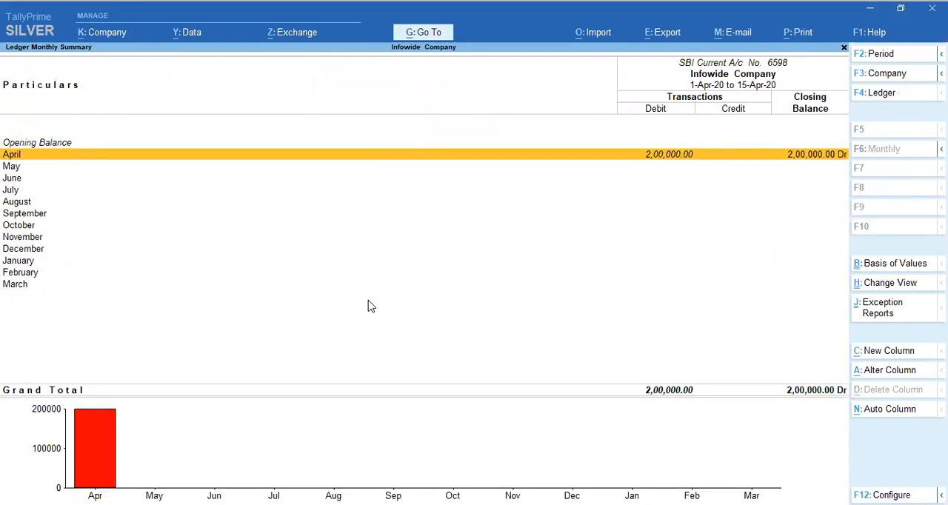
key("Down")
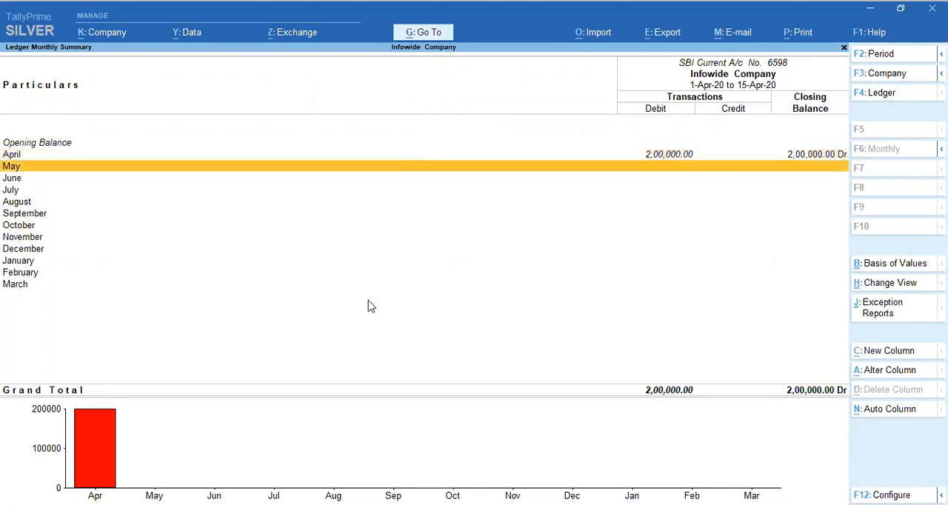
key("Down")
key("Down")
key("Down")
key("Down")
key("Up")
key("Up")
key("Up")
key("Up")
key("Up")
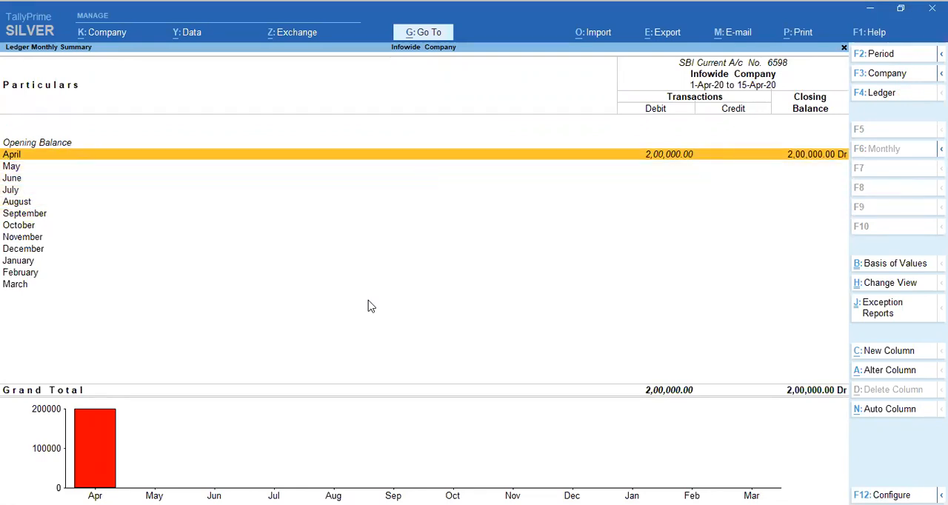
Step: Open the SBI ledger's April vouchers and examine the receipt's date, particulars, voucher type and debit amount
key("Return")
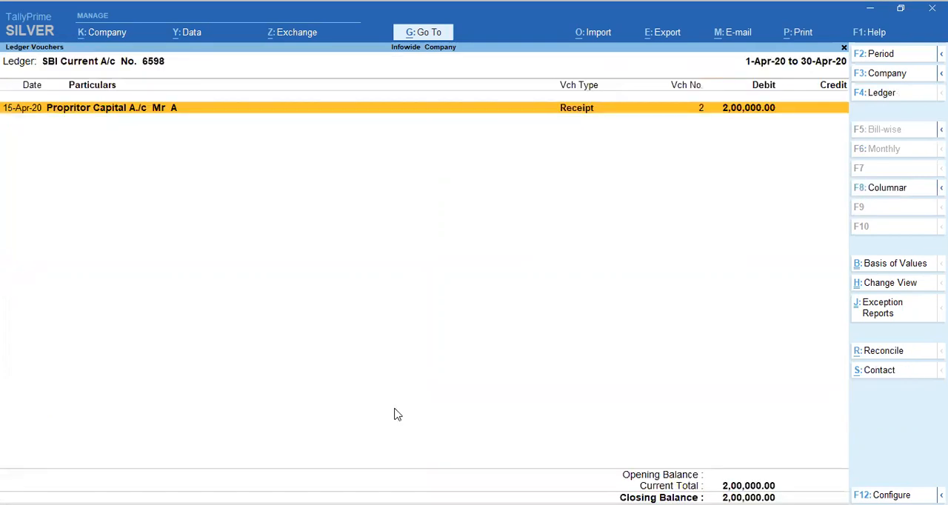
mouse_move(3, 97)
left_mouse_down()
mouse_move(12, 98)
mouse_move(13, 120)
mouse_move(43, 115)
left_mouse_up()
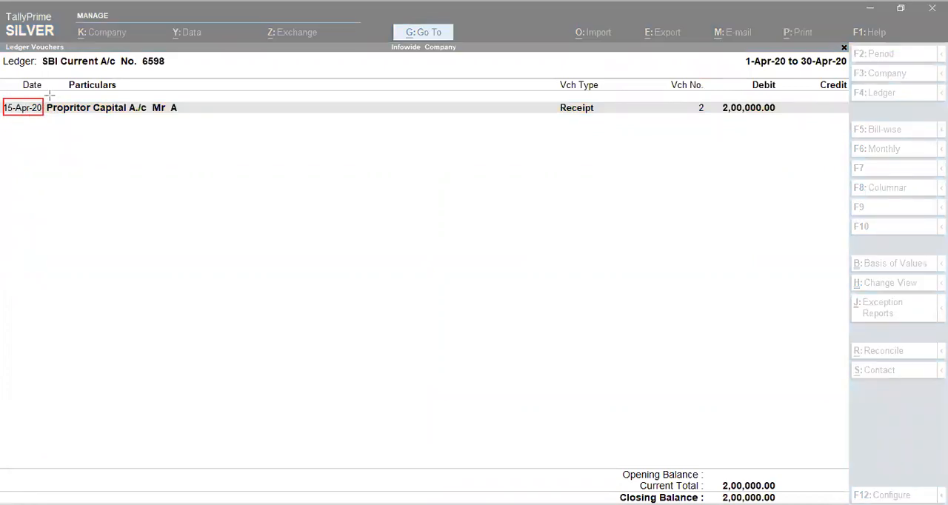
mouse_move(47, 97)
left_mouse_down()
mouse_move(62, 136)
mouse_move(165, 136)
mouse_move(189, 121)
left_mouse_up()
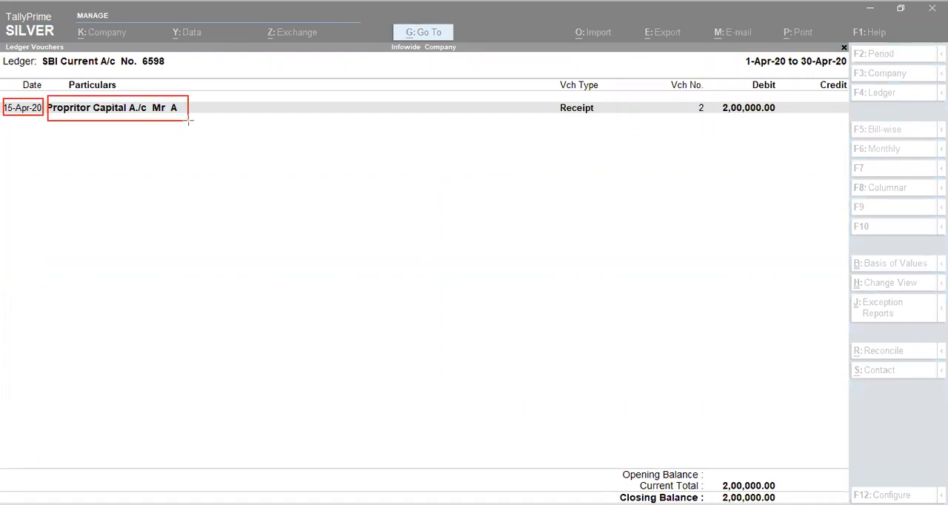
left_click_drag(548, 94, 609, 120)
mouse_move(688, 95)
left_mouse_down()
mouse_move(690, 121)
mouse_move(780, 121)
left_mouse_up()
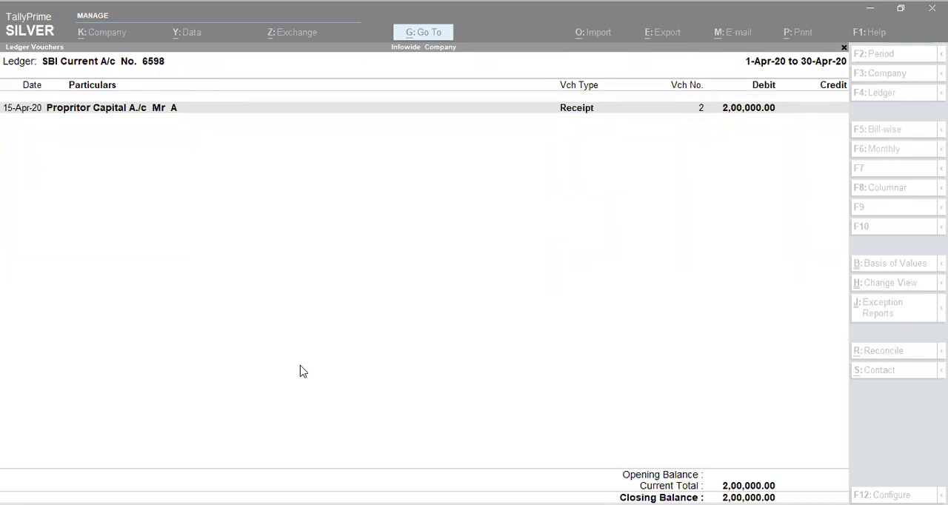
key("Escape")
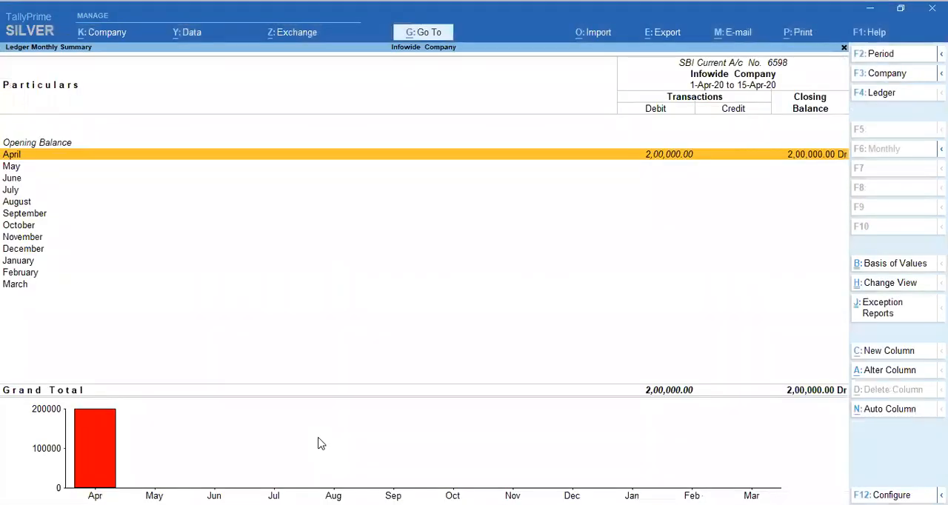
Step: Return to the Balance Sheet and open the Capital Account group summary
key("Escape")
key("Escape")
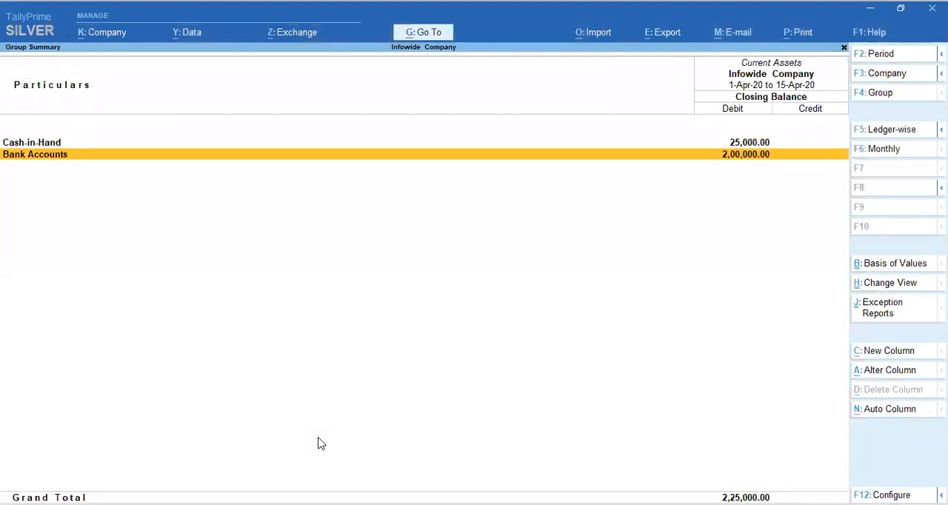
key("Escape")
key("Left")
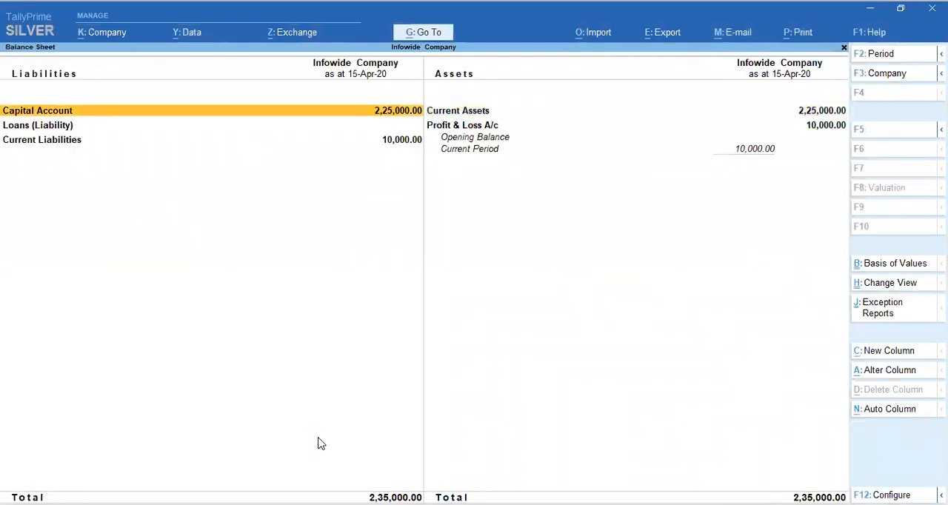
key("Down")
key("Up")
key("Return")
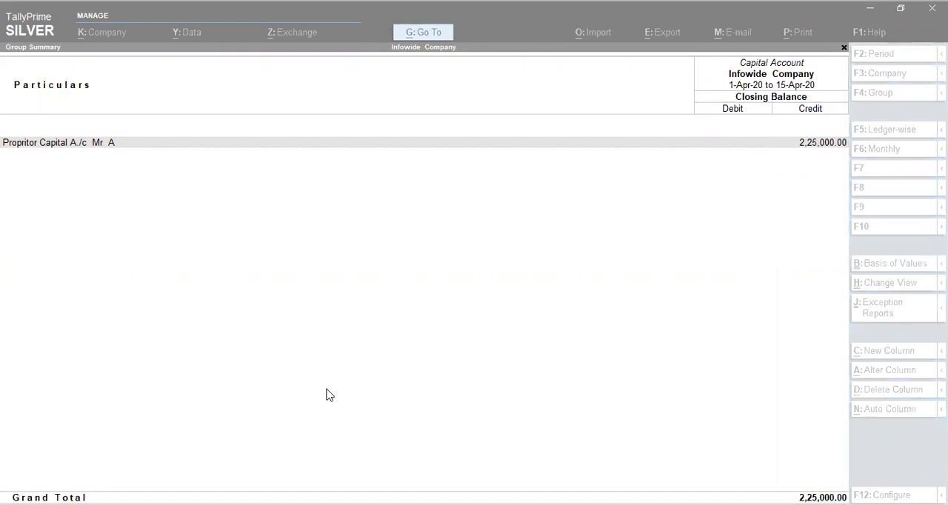
Step: Open the proprietor's capital ledger and review its monthly summary for the financial year
key("Down")
key("Down")
key("Down")
key("Down")
key("Down")
key("Down")
key("Down")
key("Down")
key("Down")
key("Down")
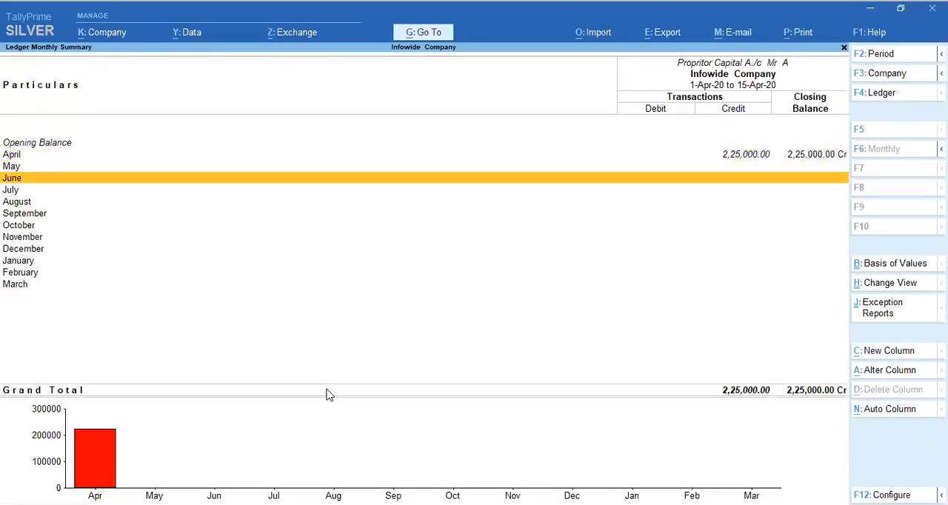
key("Down")
key("Up")
key("Up")
key("Up")
key("Up")
key("Up")
key("Up")
key("Up")
key("Up")
key("Up")
key("Up")
key("Up")
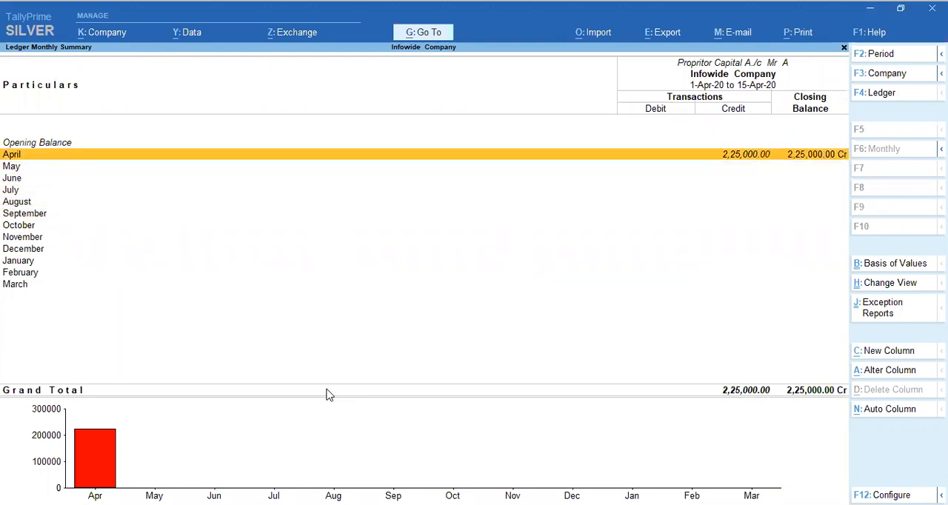
Step: Open the capital ledger's April vouchers and compare the cash and bank receipts with the closing balance
key("Return")
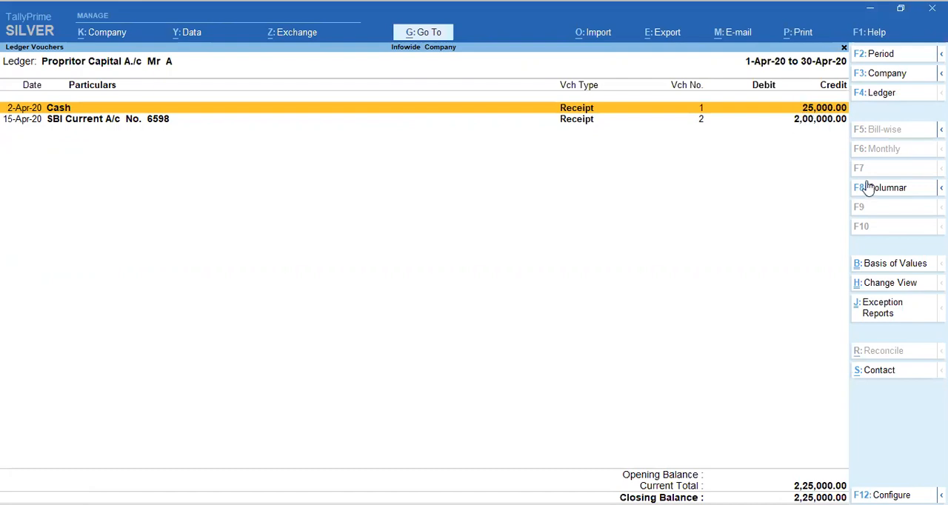
key("Down")
key("Up")
key("Down")
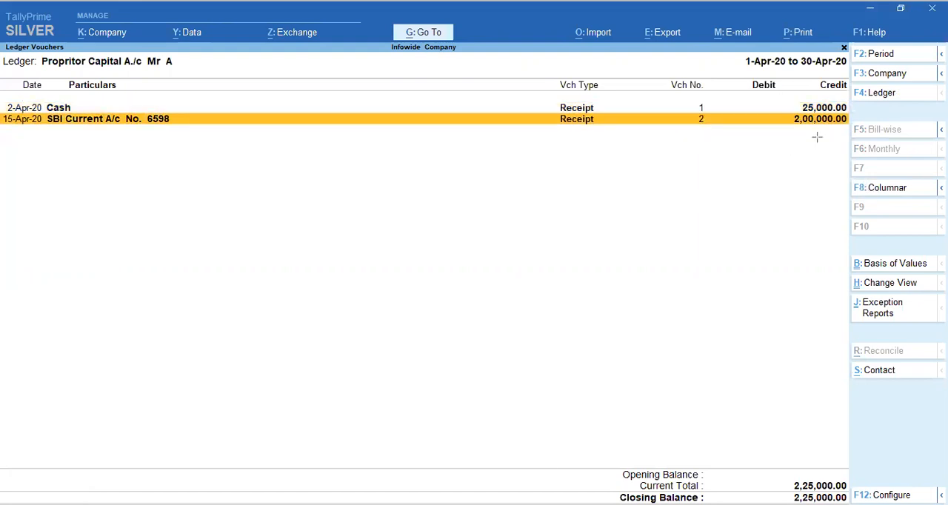
mouse_move(780, 96)
left_mouse_down()
mouse_move(788, 122)
mouse_move(853, 134)
left_mouse_up()
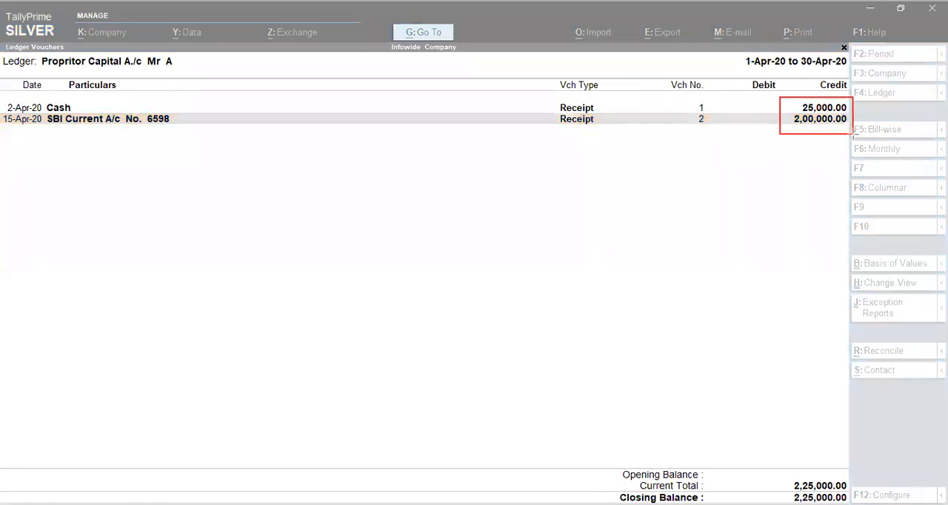
mouse_move(768, 454)
left_mouse_down()
mouse_move(775, 504)
mouse_move(848, 504)
left_mouse_up()
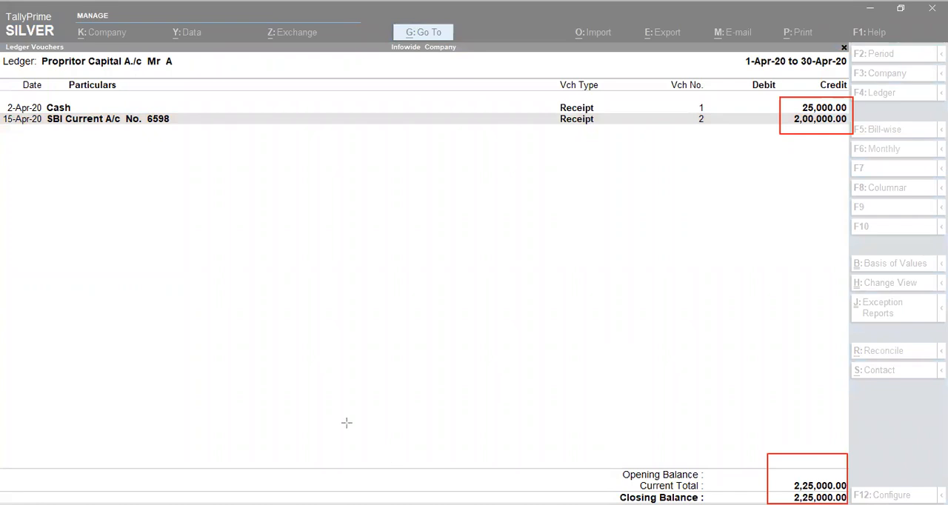
Step: Go back to the Balance Sheet and compare Capital Account with Current Assets and the Profit & Loss A/c
key("Escape")
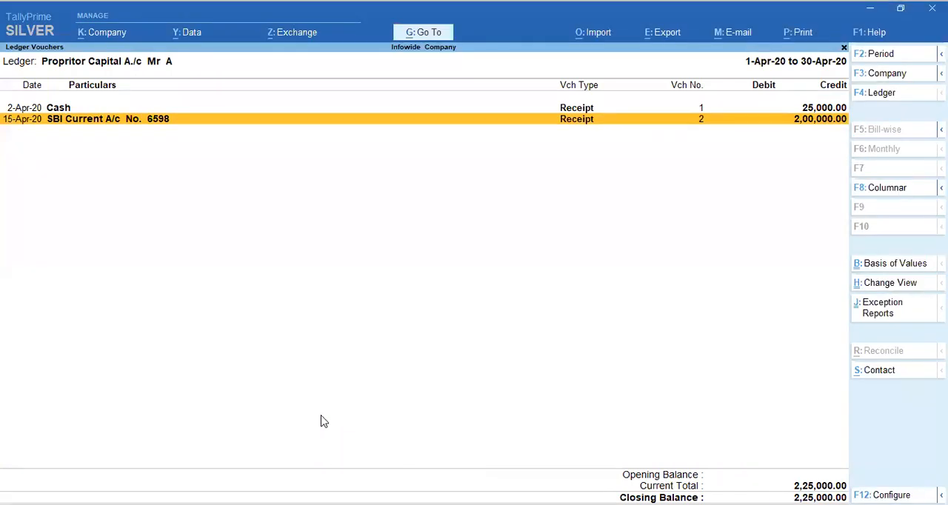
key("Escape")
key("Escape")
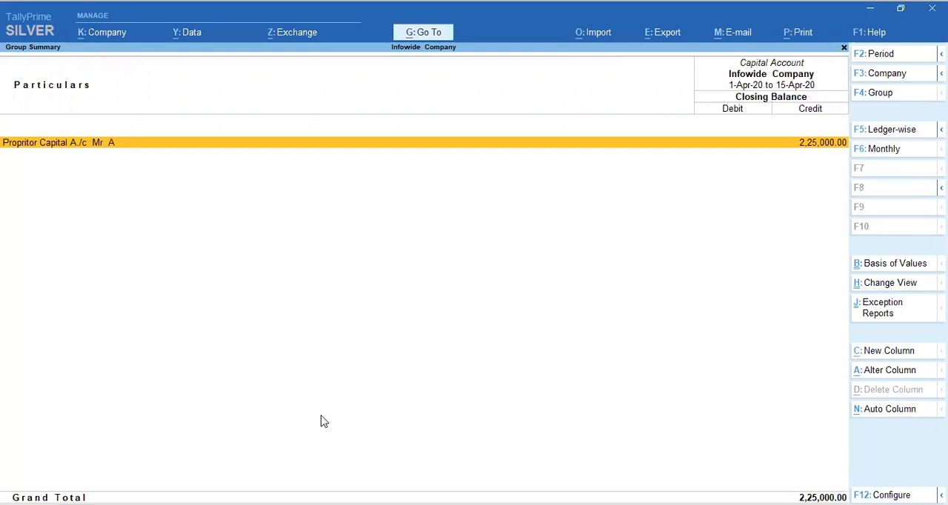
key("Escape")
key("Right")
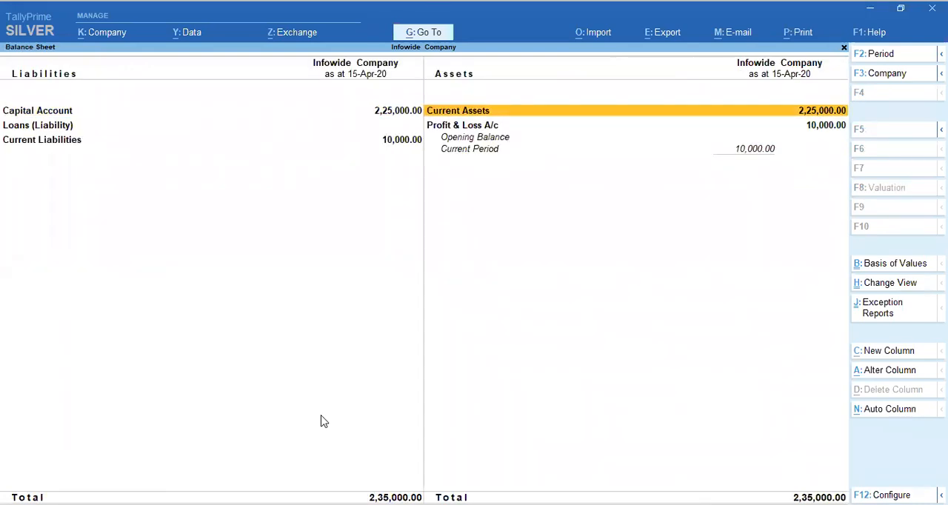
key("Down")
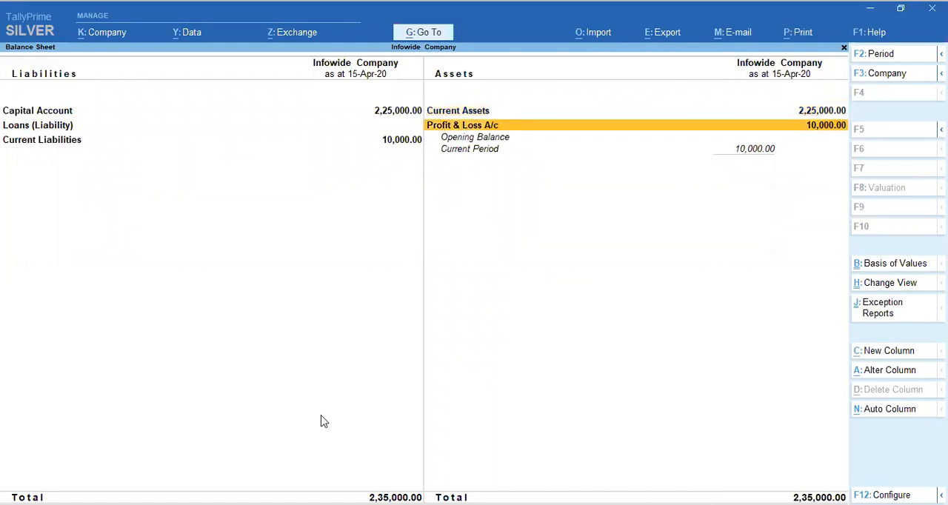
key("Up")
key("Down")
key("Up")
key("Left")
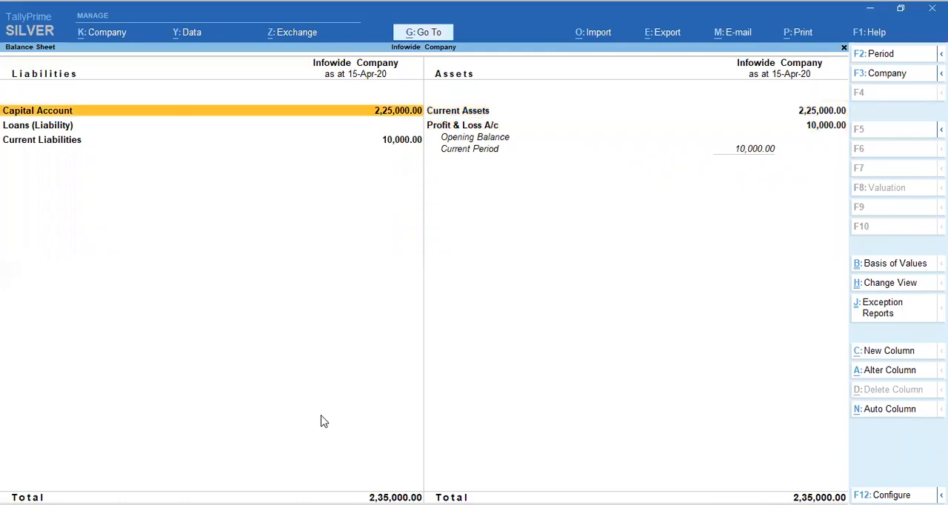
key("Right")
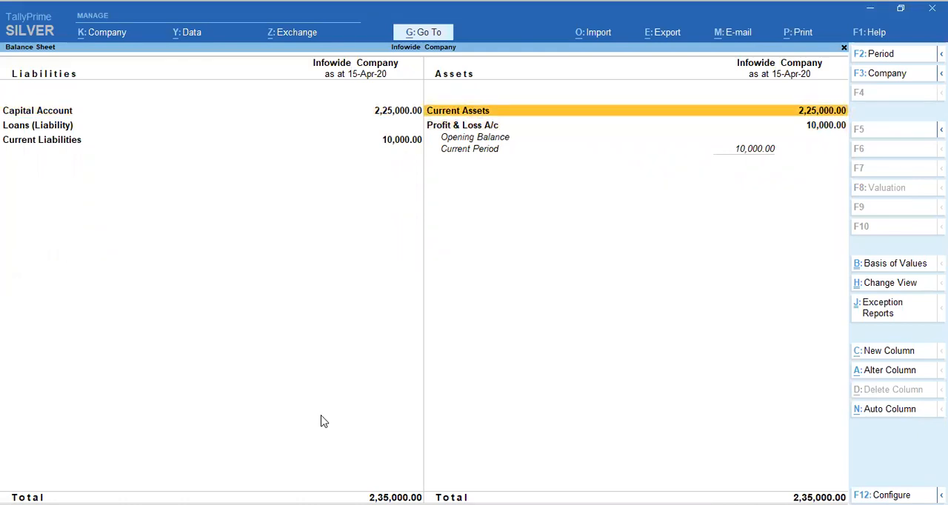
Step: Drill down into Current Liabilities on the Balance Sheet to examine its component groups
key("Down")
key("Left")
key("Down")
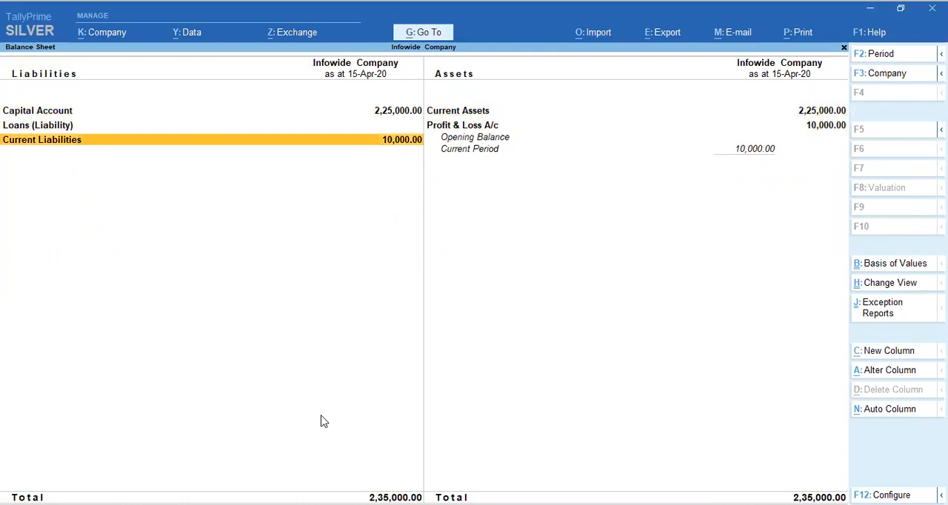
key("Return")
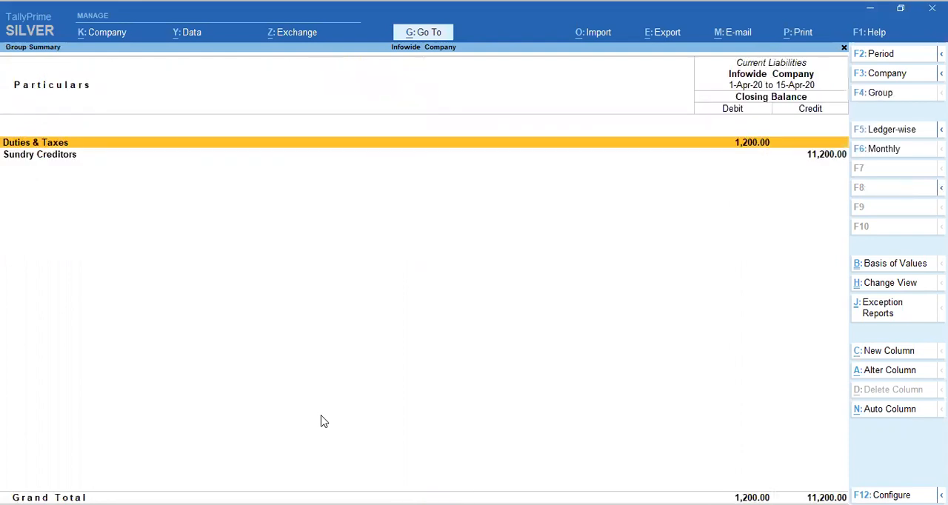